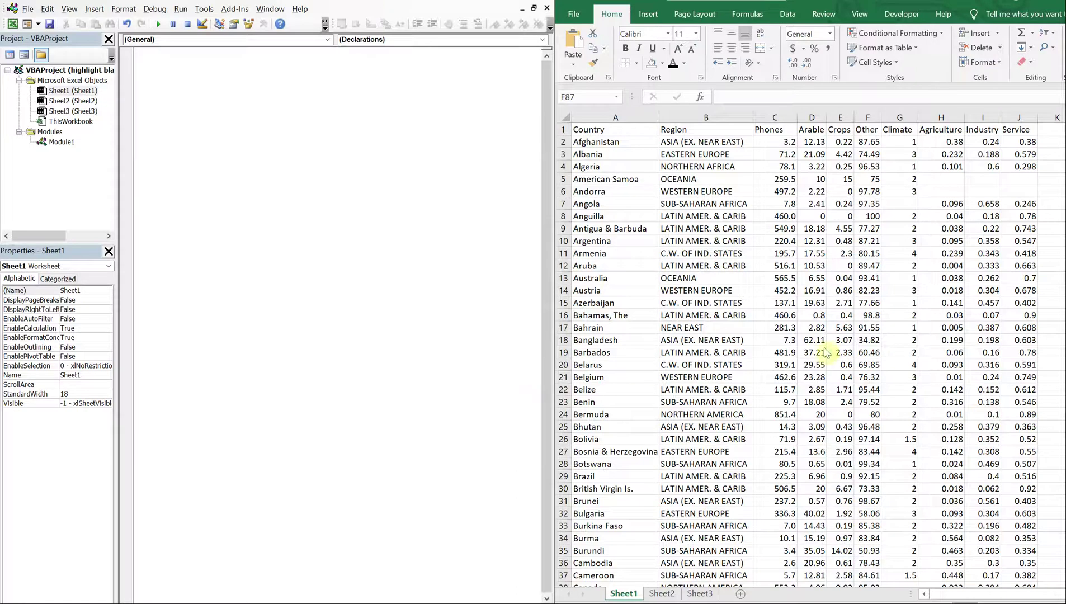
pyautogui.scroll(-3, 876, 329)
pyautogui.scroll(-1, 876, 329)
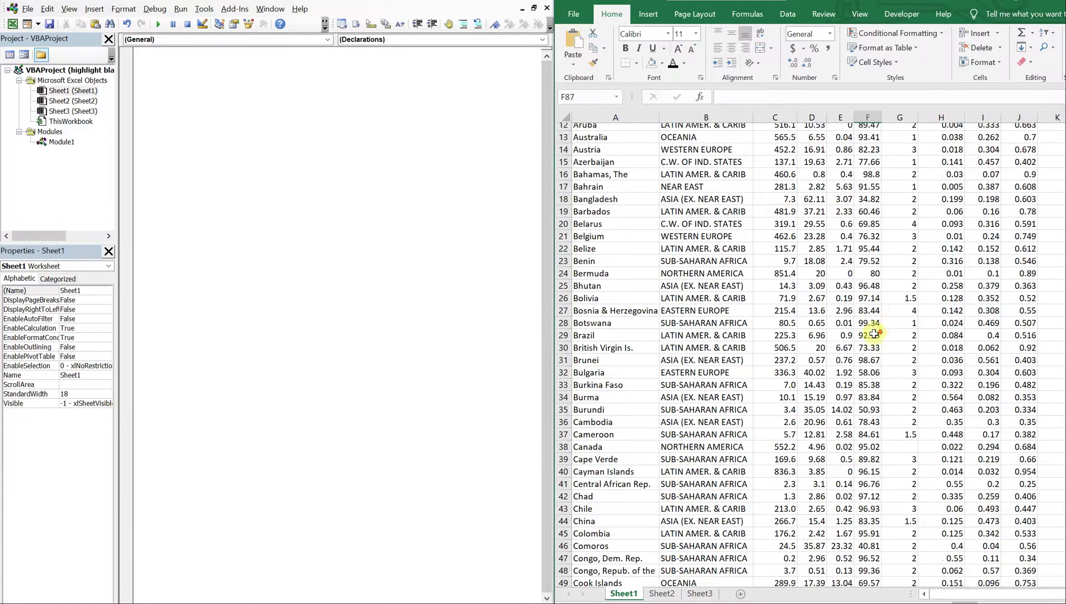
pyautogui.scroll(-9, 876, 329)
pyautogui.scroll(-9, 866, 342)
pyautogui.scroll(-11, 820, 381)
pyautogui.scroll(-8, 820, 381)
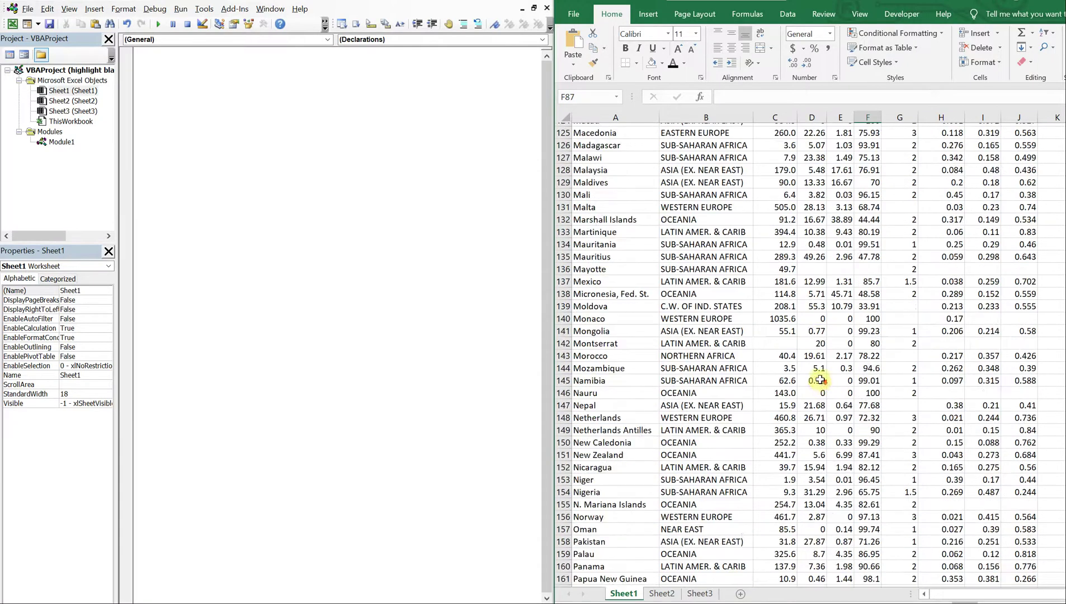
pyautogui.scroll(-12, 821, 381)
pyautogui.scroll(-8, 820, 380)
pyautogui.scroll(-6, 793, 377)
pyautogui.scroll(17, 793, 377)
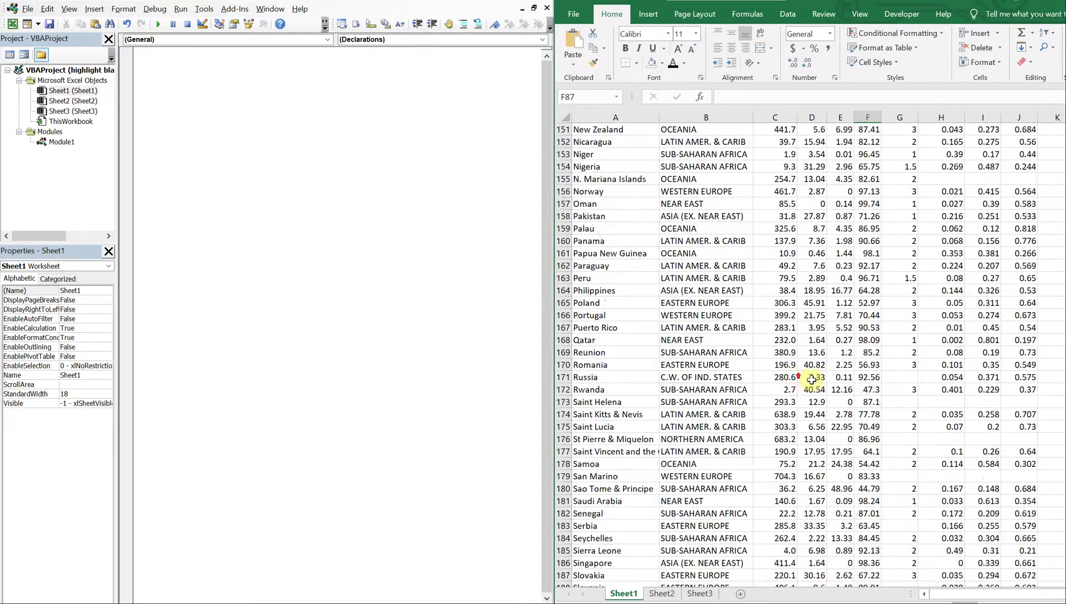
pyautogui.scroll(20, 833, 379)
pyautogui.scroll(2, 916, 341)
pyautogui.scroll(10, 983, 340)
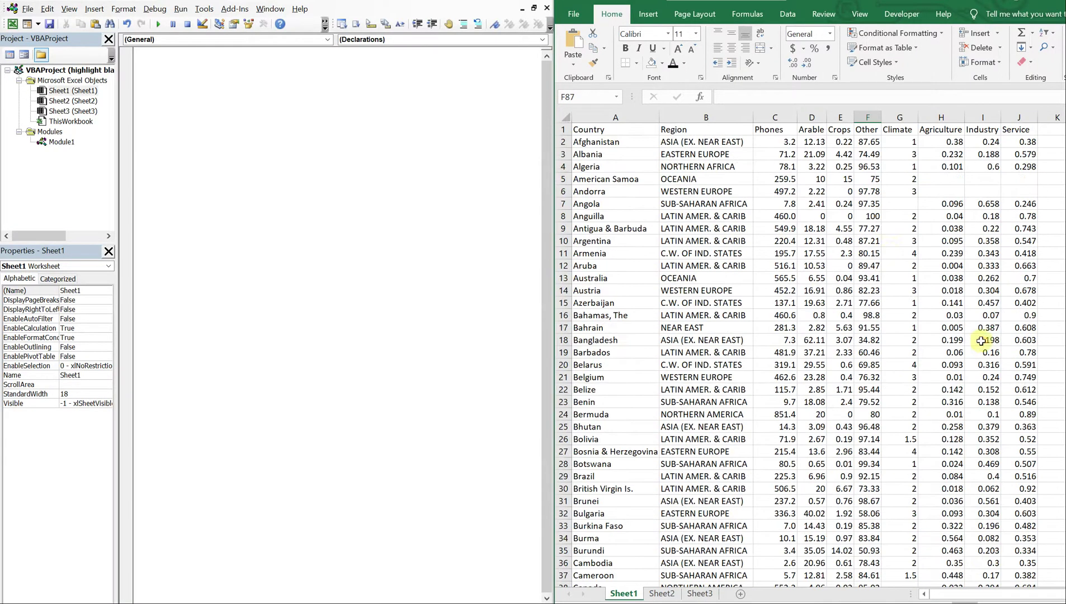
# Inspect the blank cells in row 5, including Angola's Climate and Andorra's Agriculture cells.
pyautogui.click(941, 179)
pyautogui.click(983, 179)
pyautogui.click(1020, 179)
pyautogui.click(899, 203)
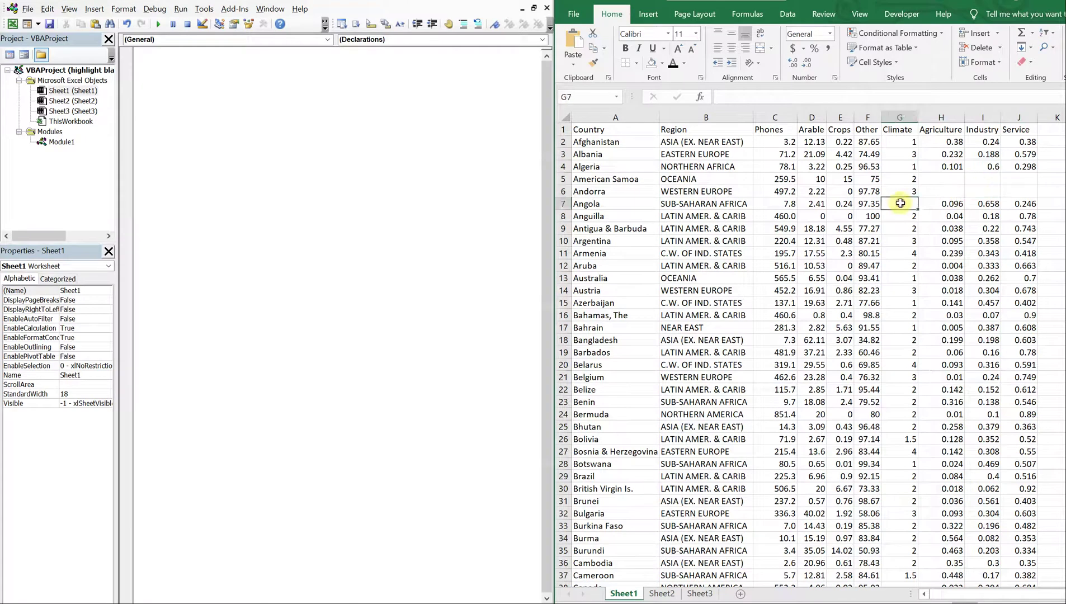
pyautogui.click(930, 191)
pyautogui.scroll(-2, 923, 243)
pyautogui.scroll(-8, 923, 243)
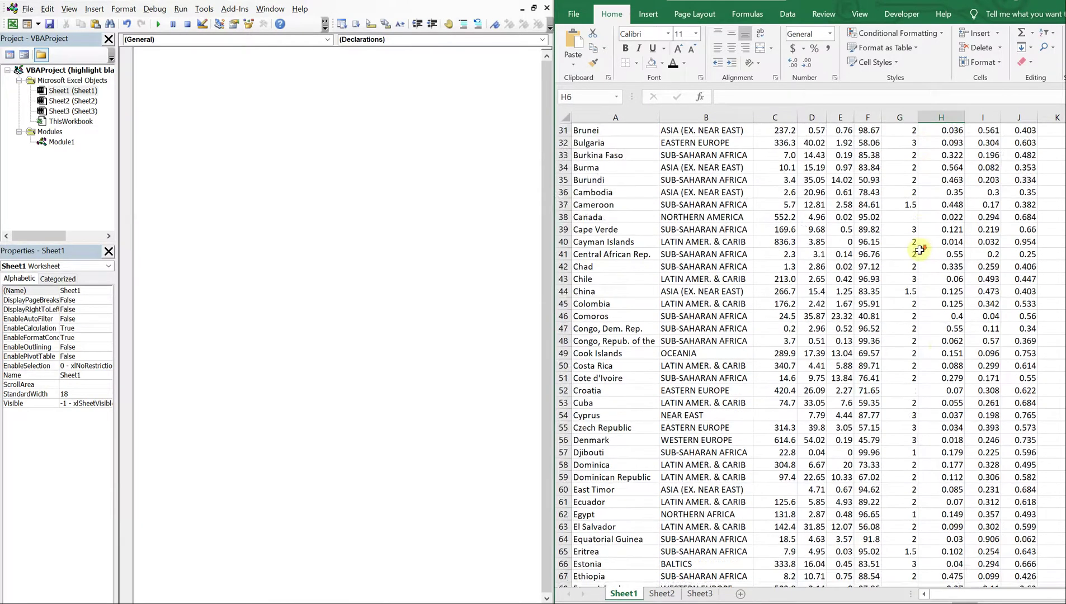
pyautogui.scroll(-3, 920, 249)
pyautogui.scroll(-2, 916, 262)
pyautogui.scroll(-4, 911, 268)
pyautogui.scroll(-4, 911, 272)
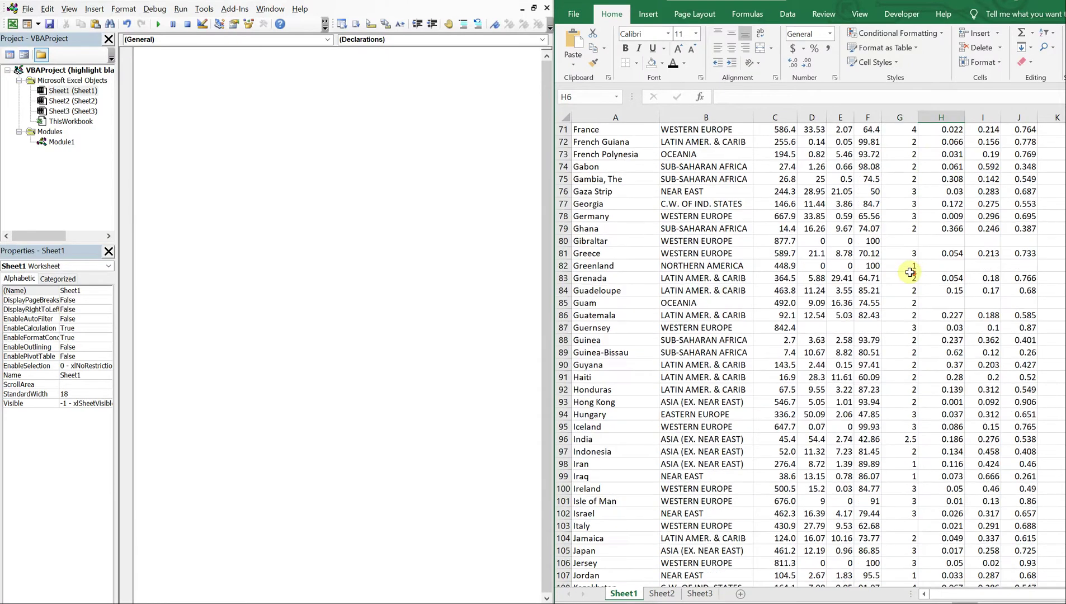
pyautogui.scroll(-13, 911, 274)
pyautogui.scroll(20, 899, 286)
pyautogui.scroll(4, 897, 290)
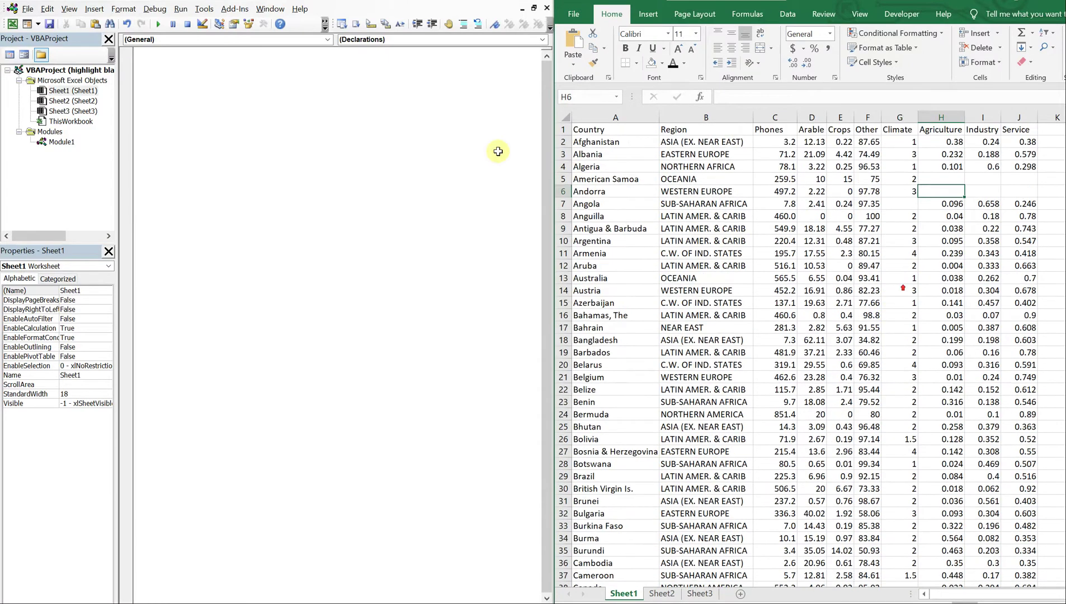
# Create the Sub color_blank_cells procedure in Module1.
pyautogui.click(160, 75)
pyautogui.write('su')
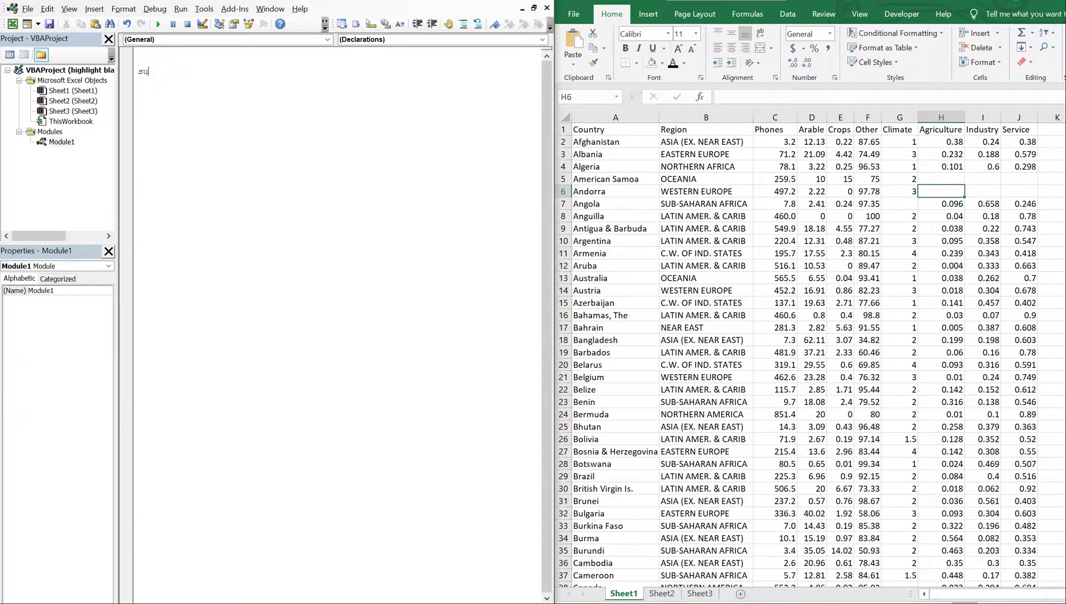
pyautogui.write('b sol')
pyautogui.press('BackSpace')
pyautogui.press('BackSpace')
pyautogui.press('BackSpace')
pyautogui.write('or_bl')
pyautogui.write('ank_')
pyautogui.write('cells')
pyautogui.press('Return')
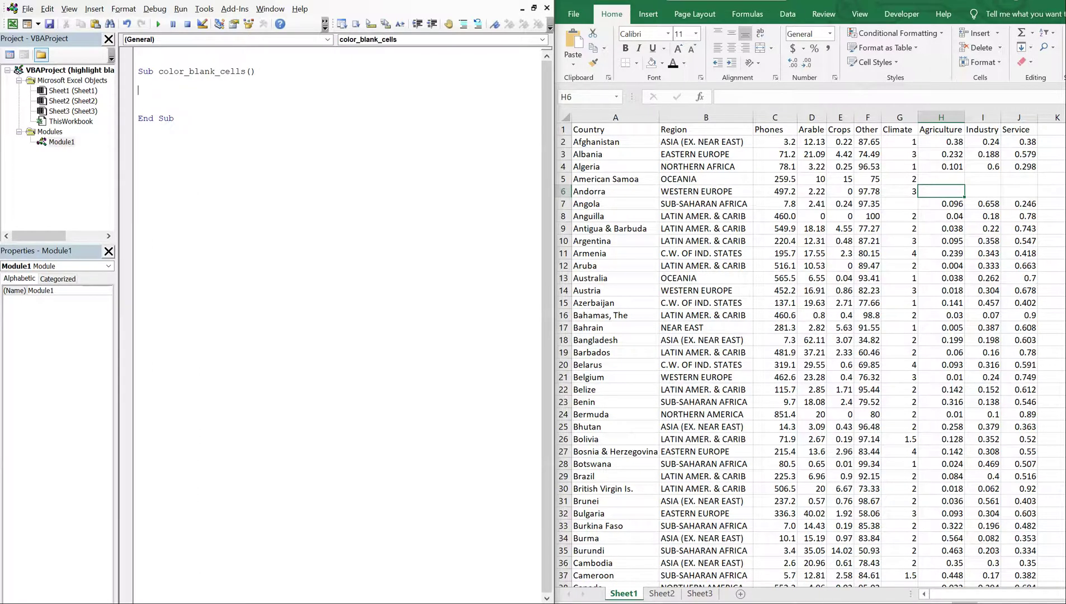
pyautogui.write('Dim ')
pyautogui.write('count_')
pyautogui.write('row As ')
pyautogui.write('Long')
# Declare count_row and count_col As Long and X and Y As Range.
pyautogui.press('Return')
pyautogui.write('Dim ')
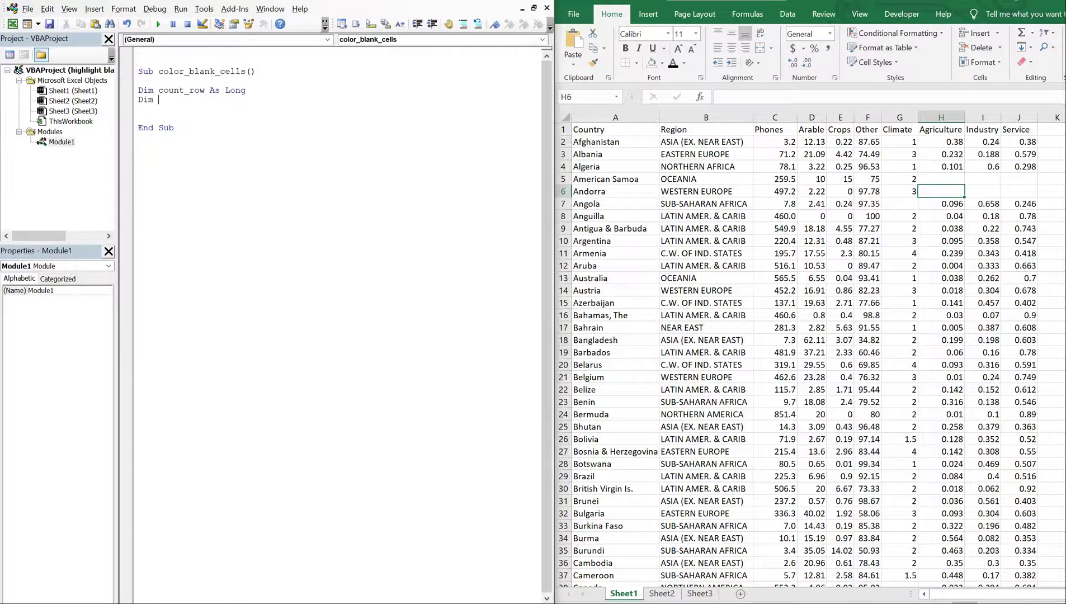
pyautogui.write('count col as ')
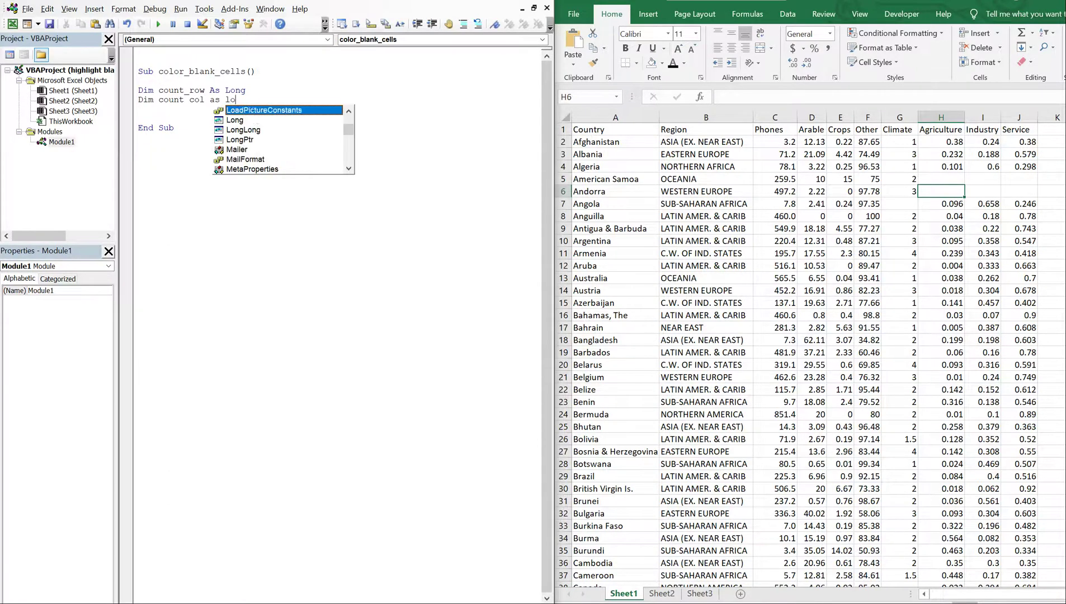
pyautogui.write('Long')
pyautogui.click(163, 77)
pyautogui.press('Return')
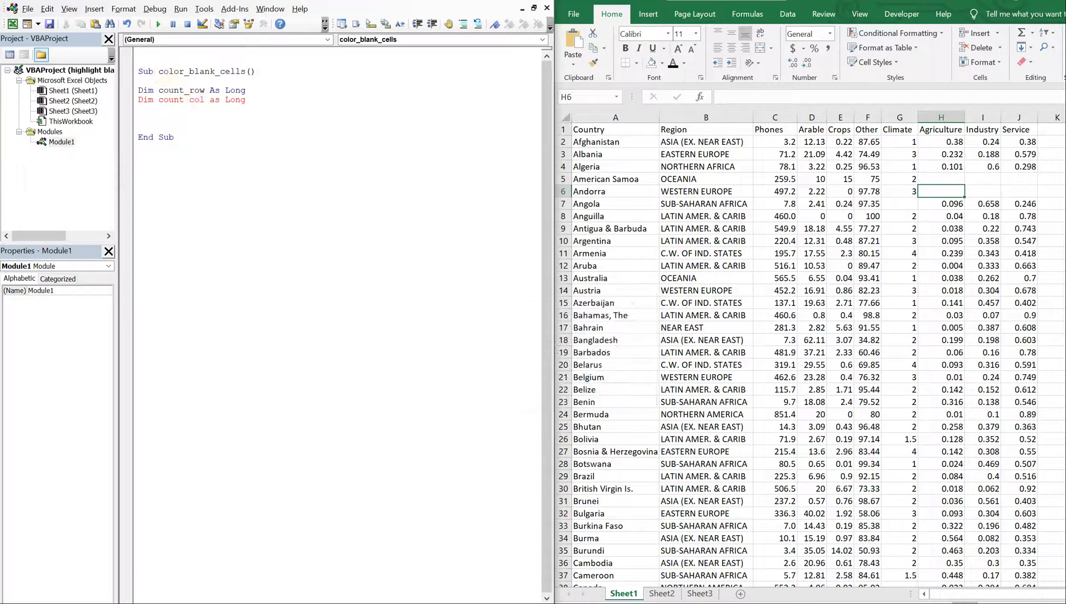
pyautogui.click(264, 94)
pyautogui.press('Return')
pyautogui.write('Dim X a')
pyautogui.write('s ')
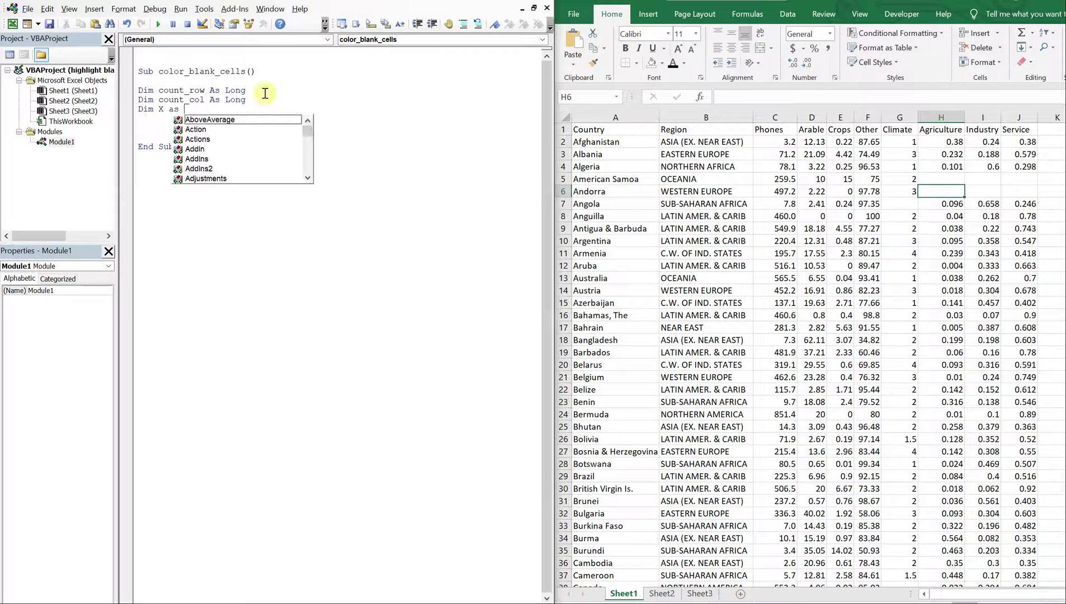
pyautogui.write('range')
pyautogui.press('Return')
pyautogui.write('Dim Y as')
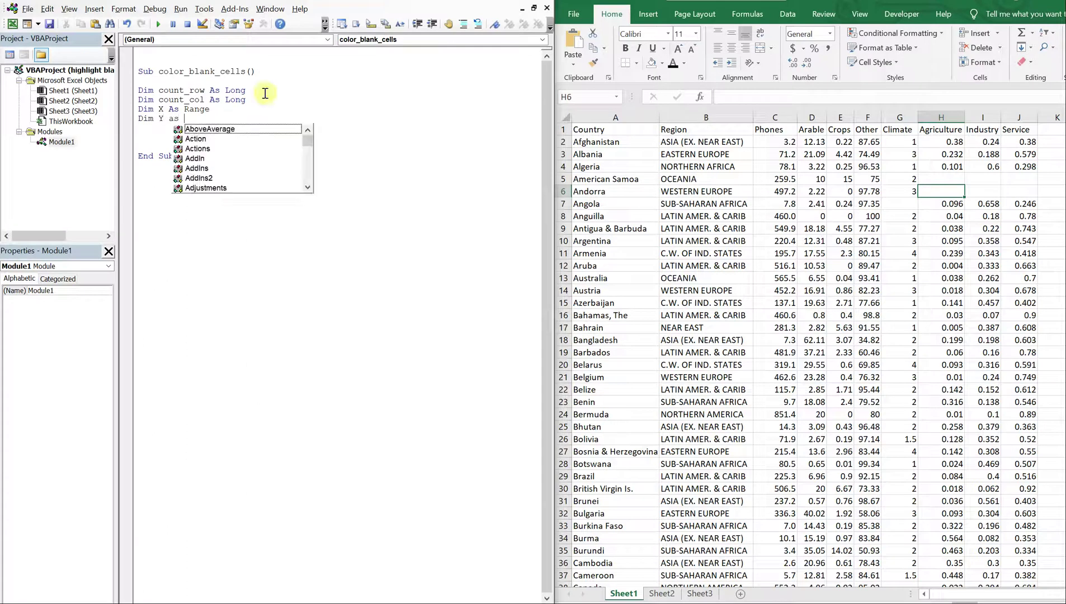
pyautogui.write(' ran')
pyautogui.press('Return')
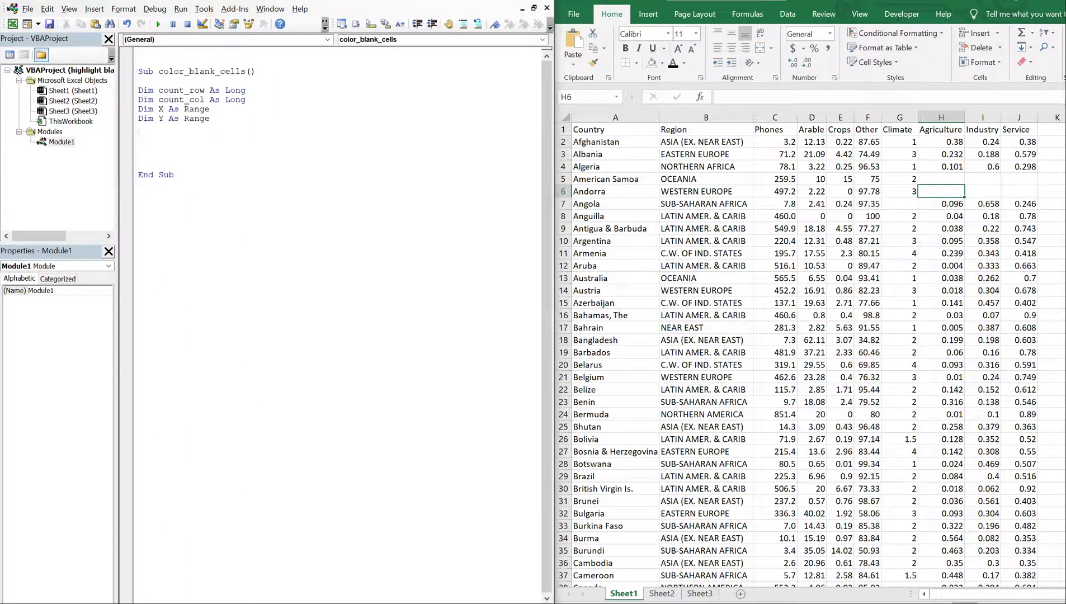
pyautogui.press('Return')
# Rename the Sheet1 worksheet tab to Countries.
pyautogui.click(684, 366)
pyautogui.rightClick(627, 594)
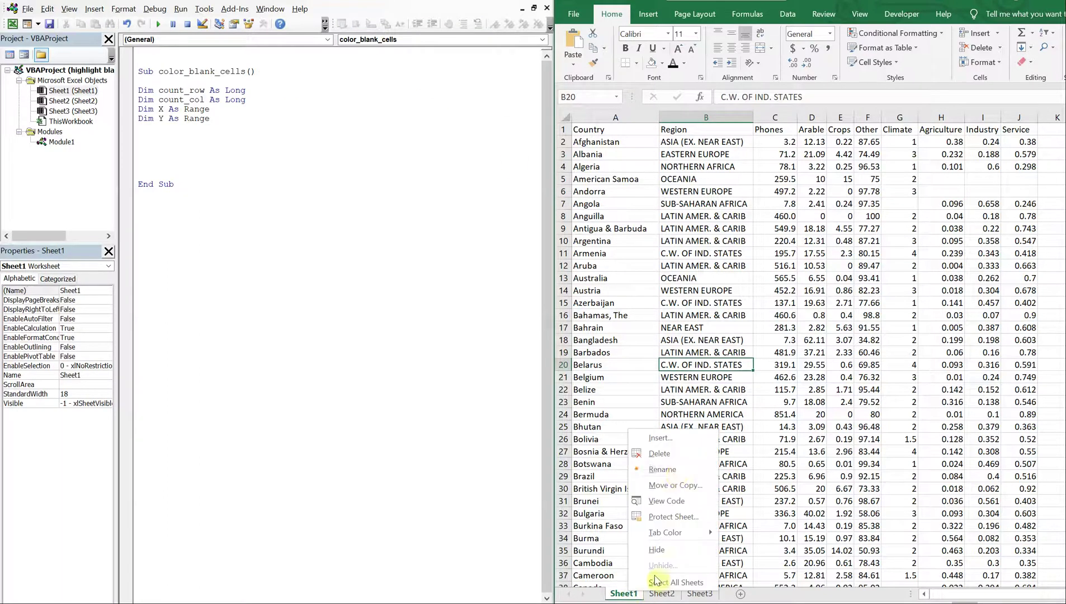
pyautogui.click(672, 468)
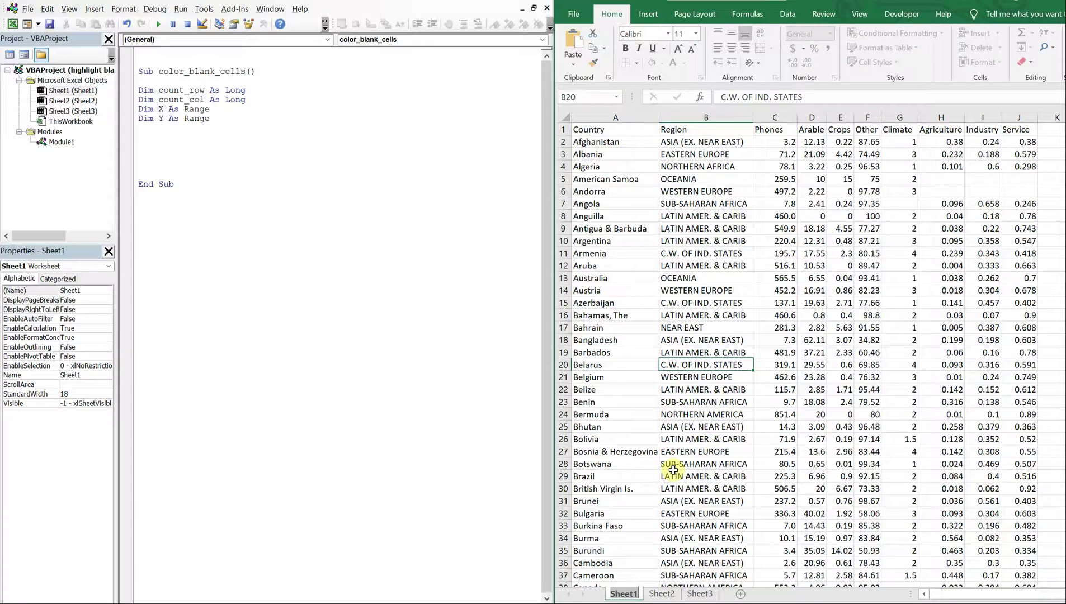
pyautogui.write('Countries')
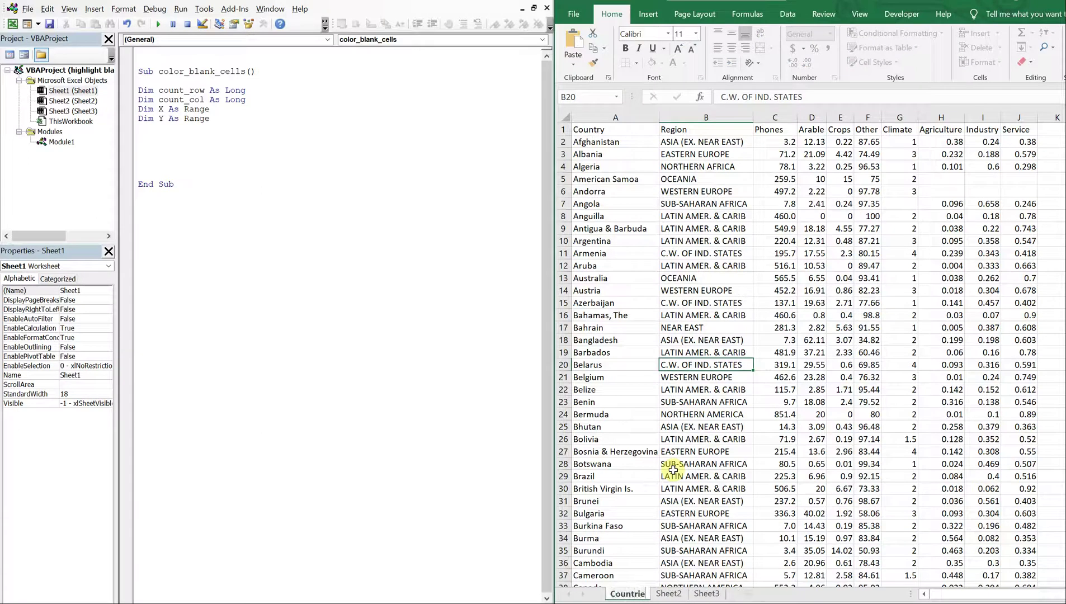
# Add the Countries Activate line and a count_row CountA line using xlDown.
pyautogui.click(165, 139)
pyautogui.write('A')
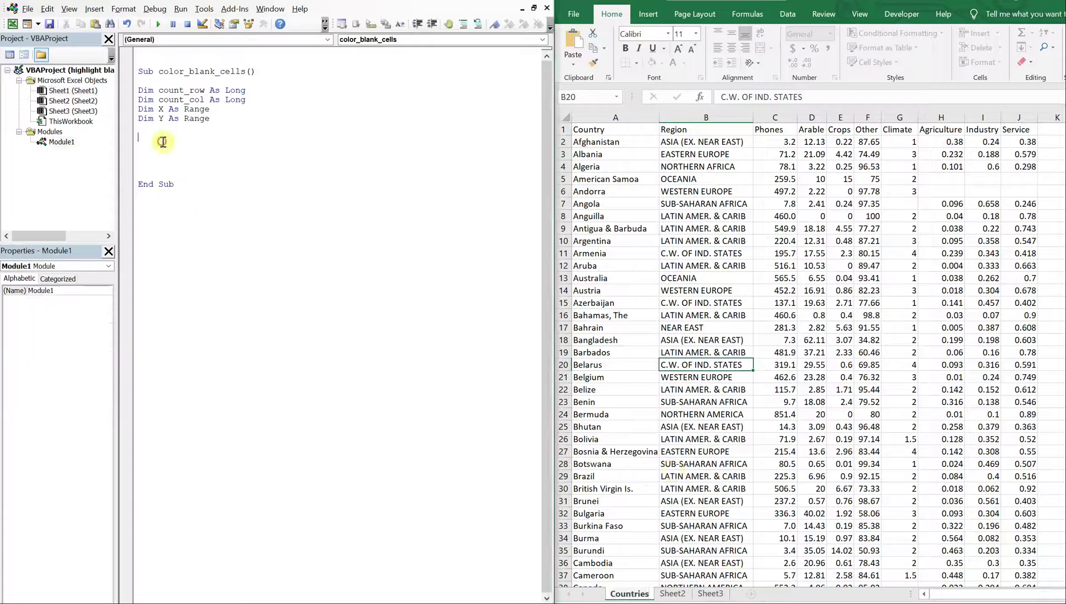
pyautogui.press('BackSpace')
pyautogui.press('BackSpace')
pyautogui.press('BackSpace')
pyautogui.write('S')
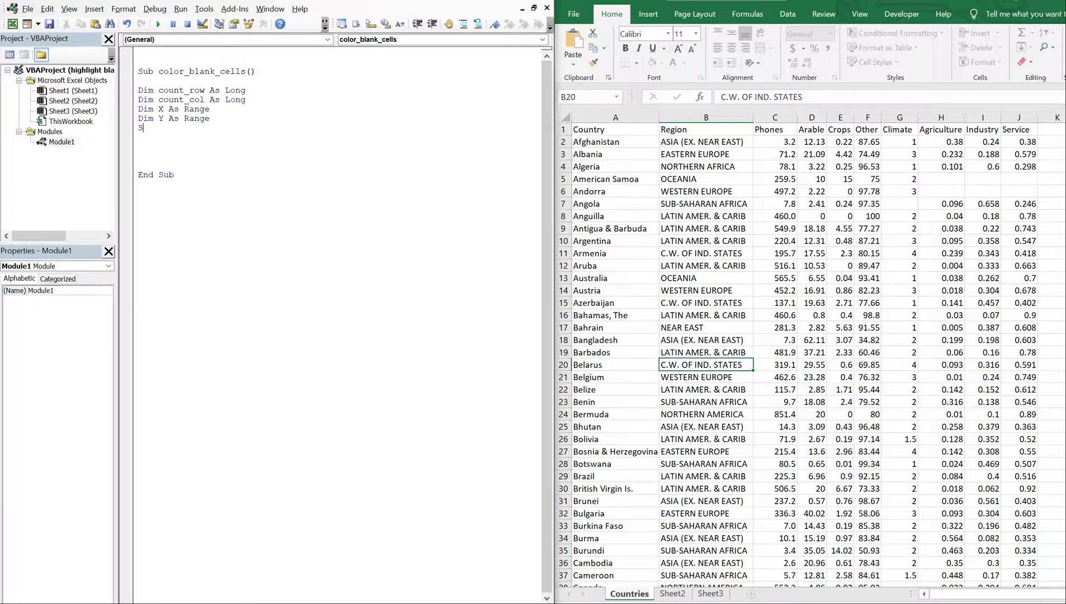
pyautogui.press('Return')
pyautogui.write('Sheet')
pyautogui.write('s("Countri')
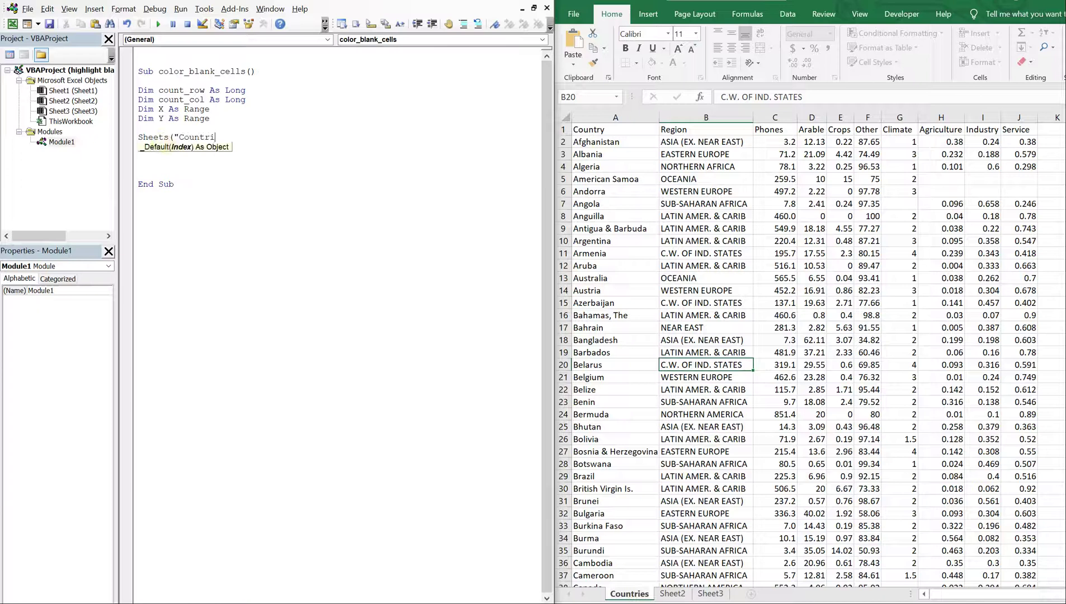
pyautogui.write('es").Ac')
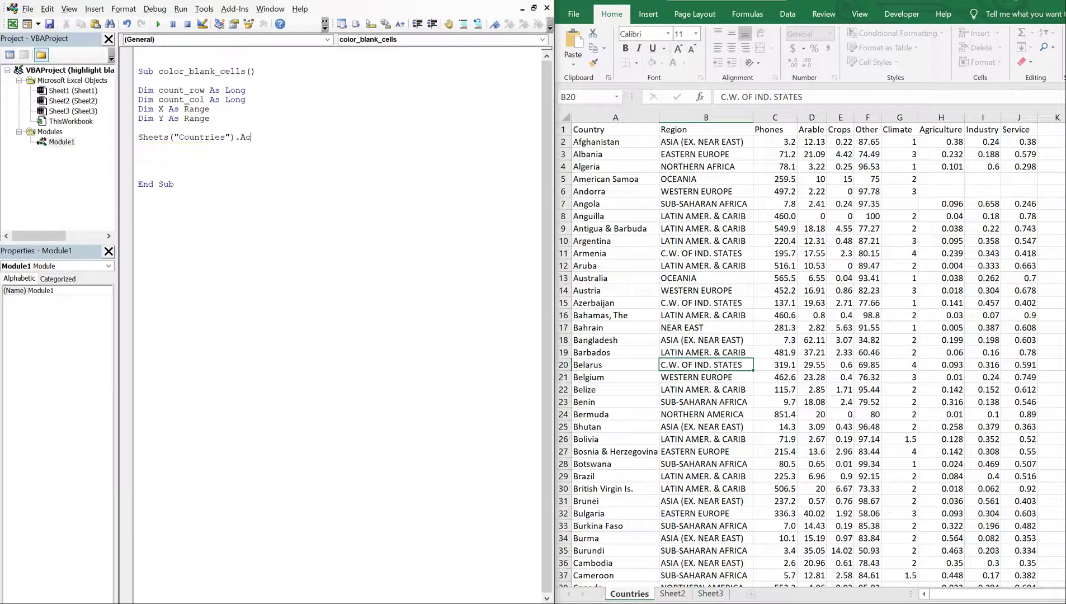
pyautogui.write('tivate')
pyautogui.press('Return')
pyautogui.write('count_row =')
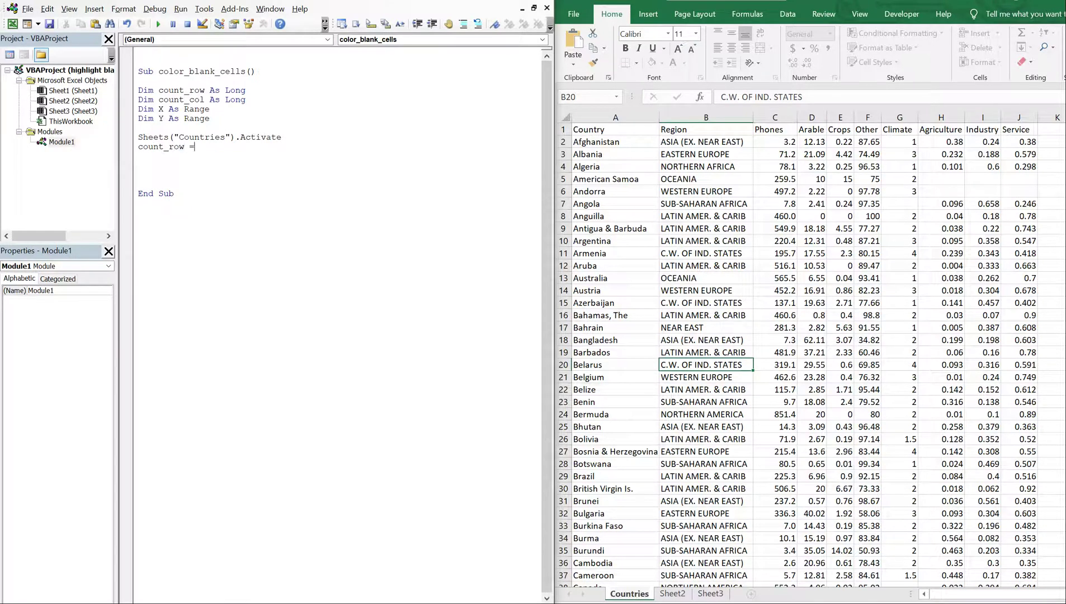
pyautogui.write('Worksheetf')
pyautogui.write('unction')
pyautogui.write('.Counta')
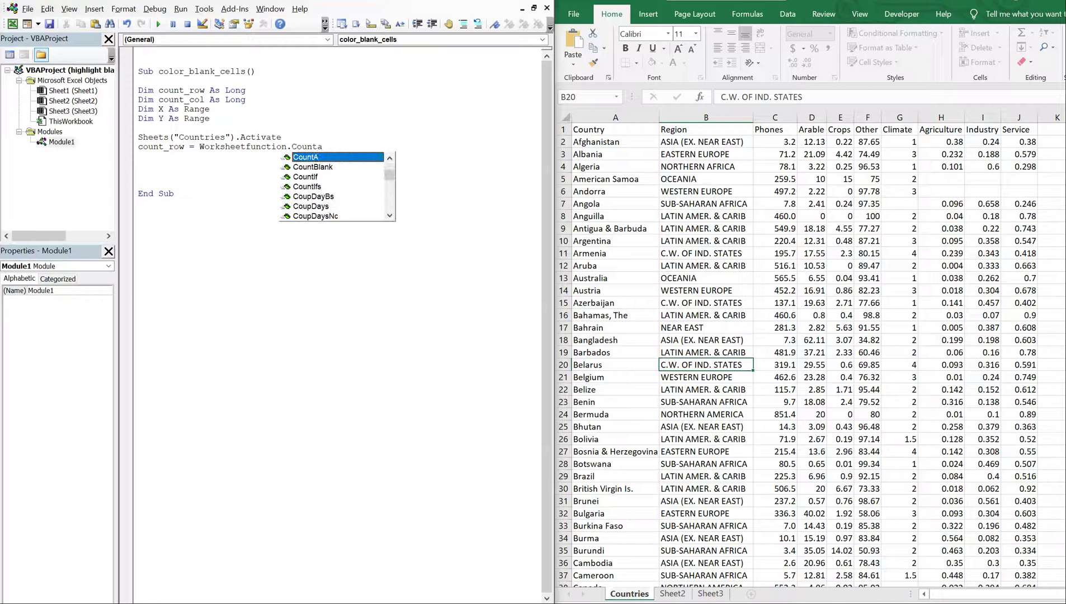
pyautogui.write('(Ran')
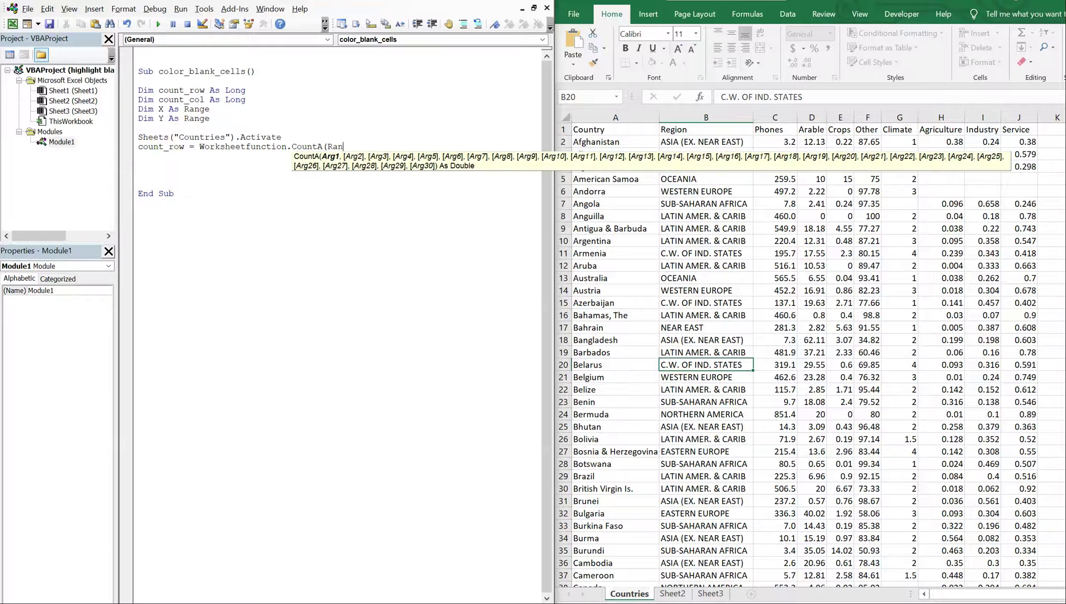
pyautogui.write('ge(')
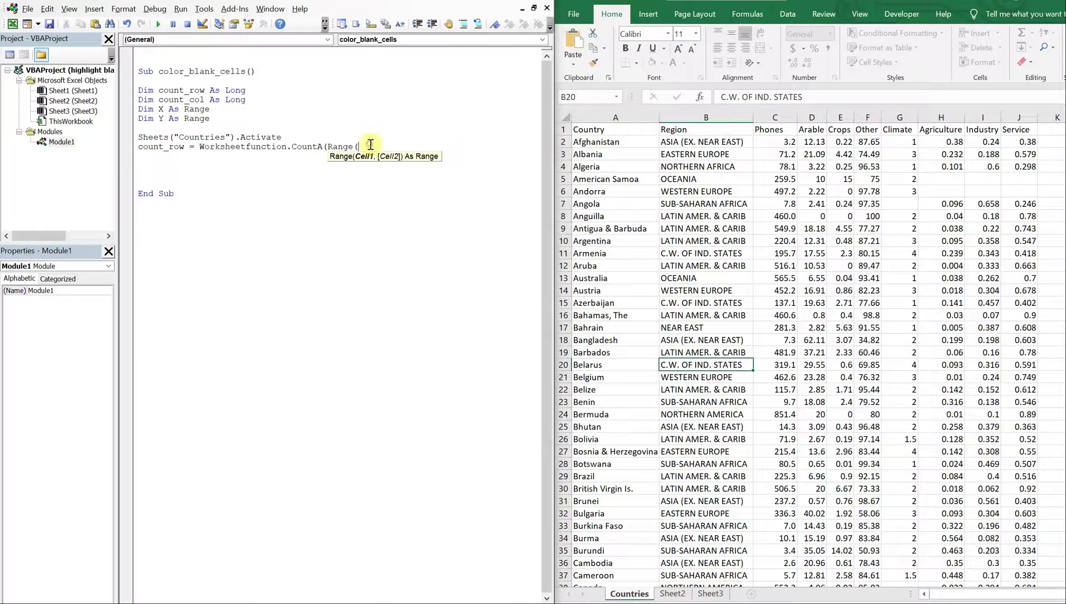
pyautogui.write('"A1')
pyautogui.write('",')
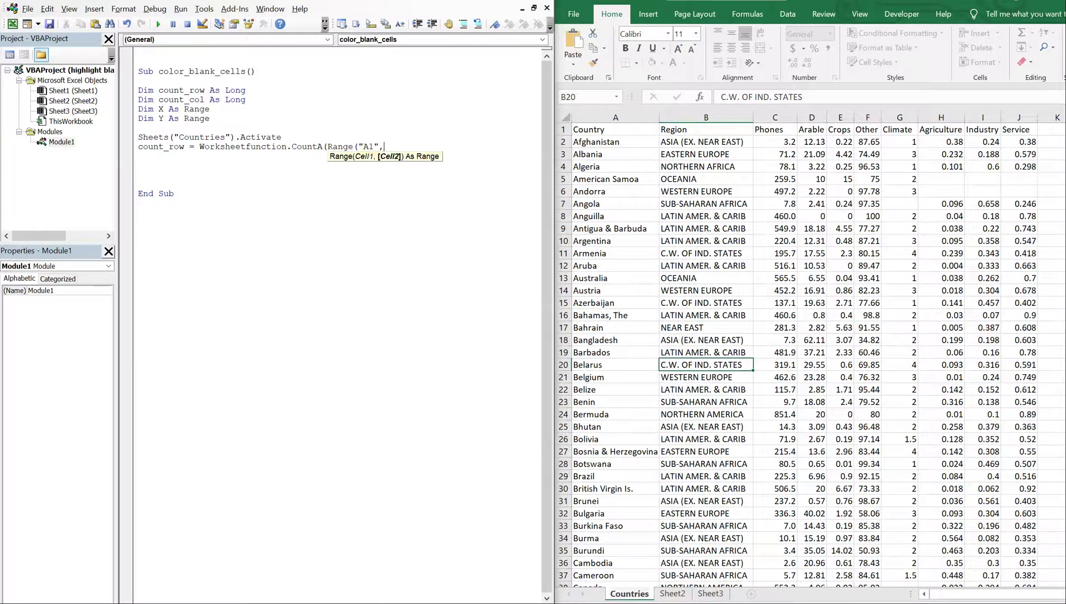
pyautogui.write(' Range')
pyautogui.write('("A1')
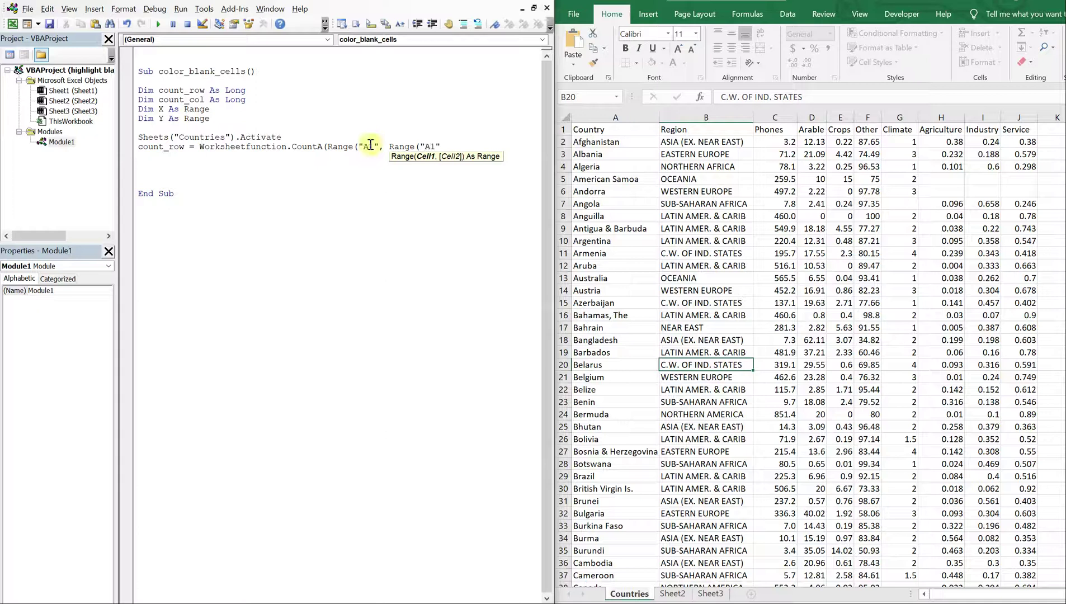
pyautogui.write(').End')
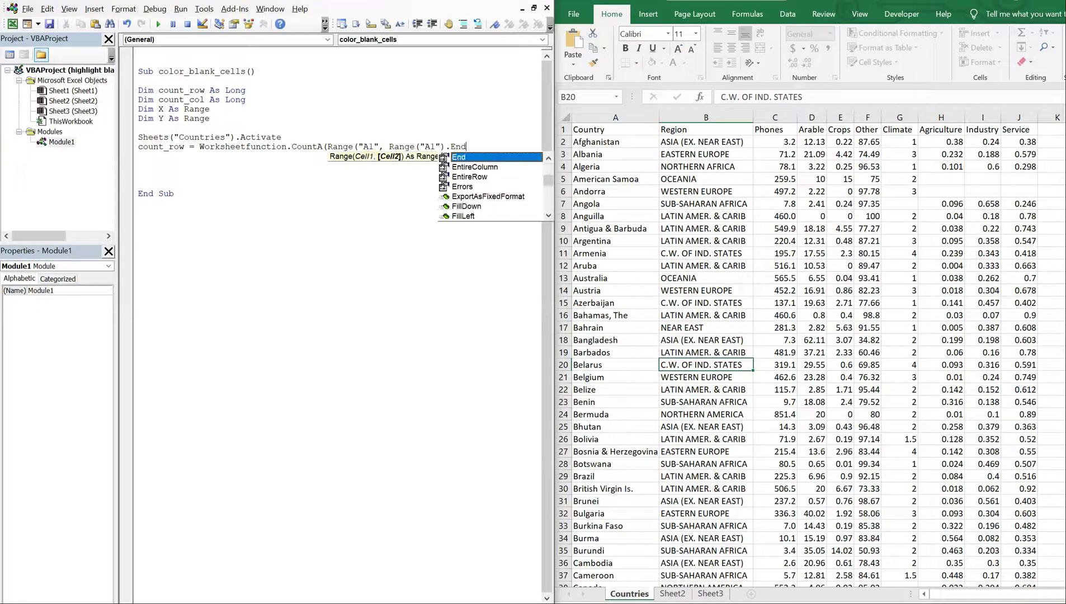
pyautogui.write('(')
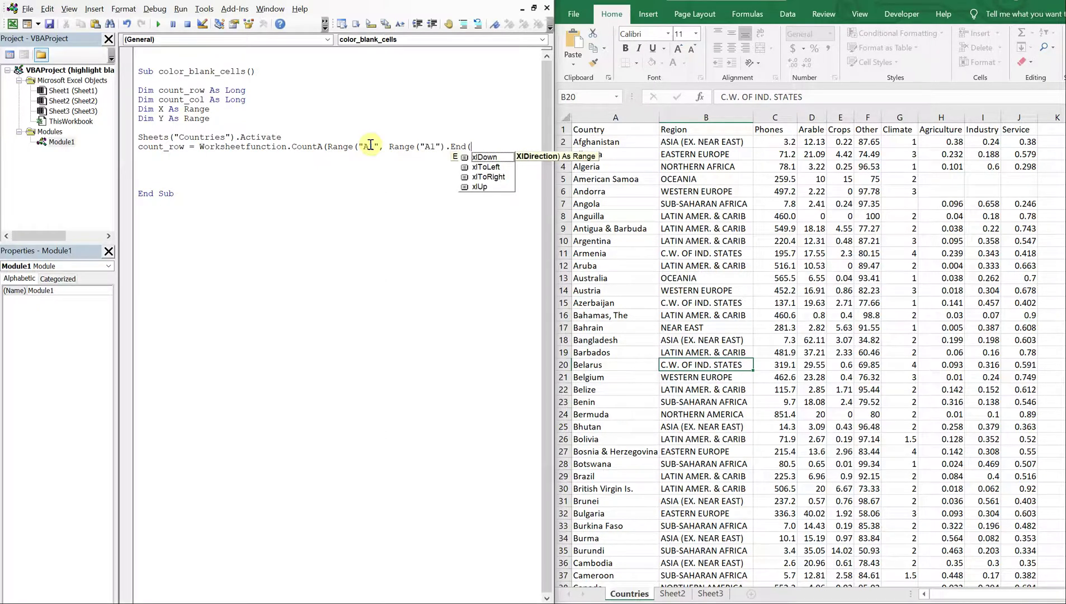
pyautogui.doubleClick(477, 158)
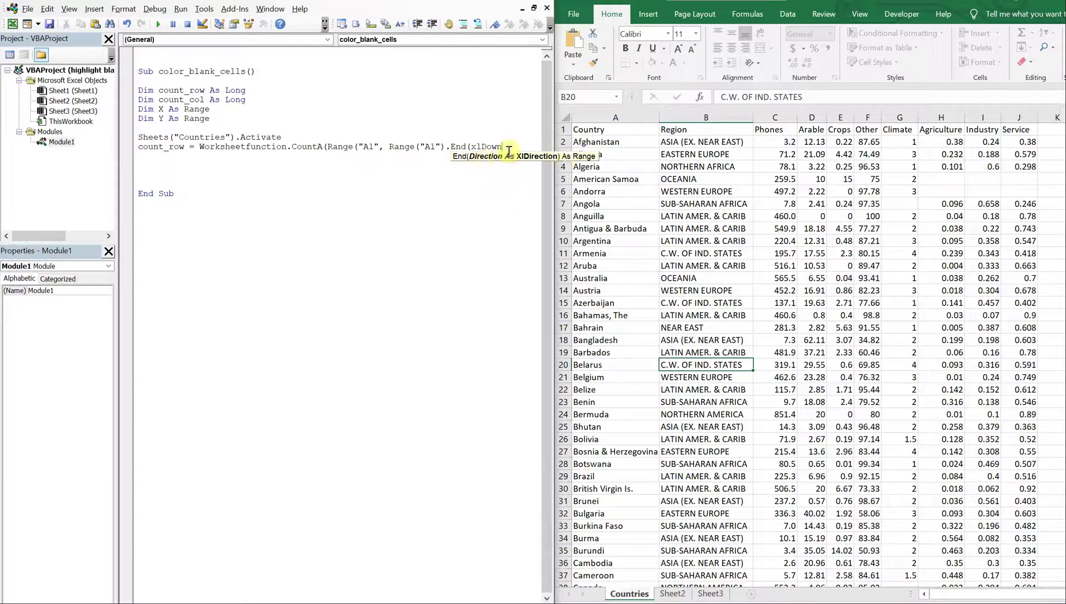
pyautogui.write(')))')
pyautogui.press('Return')
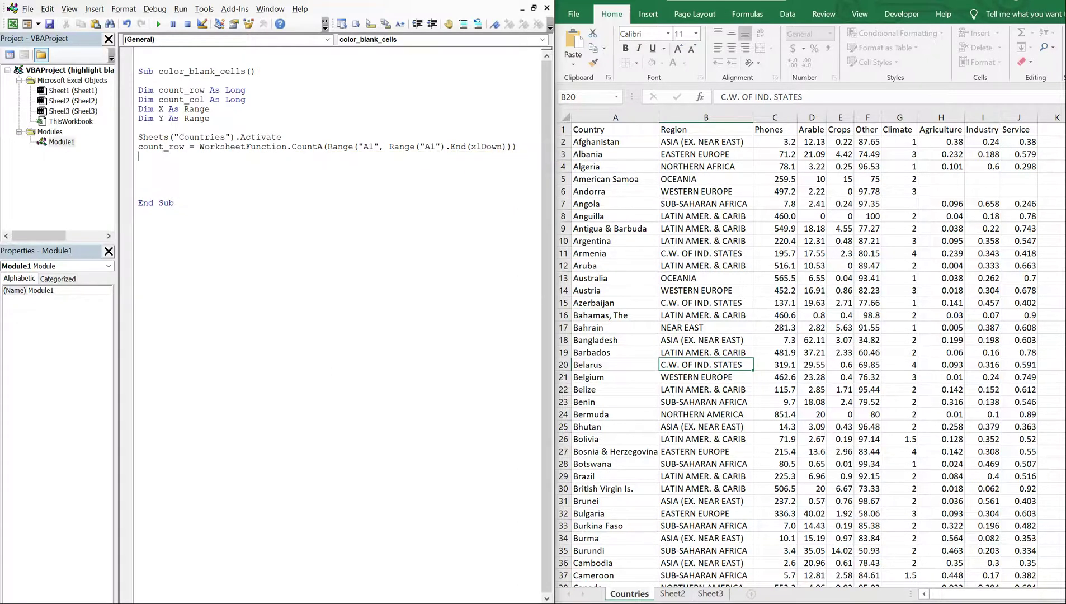
# Duplicate the count_row line into a count_col line using xlToRight.
pyautogui.moveTo(523, 148); pyautogui.dragTo(141, 148)
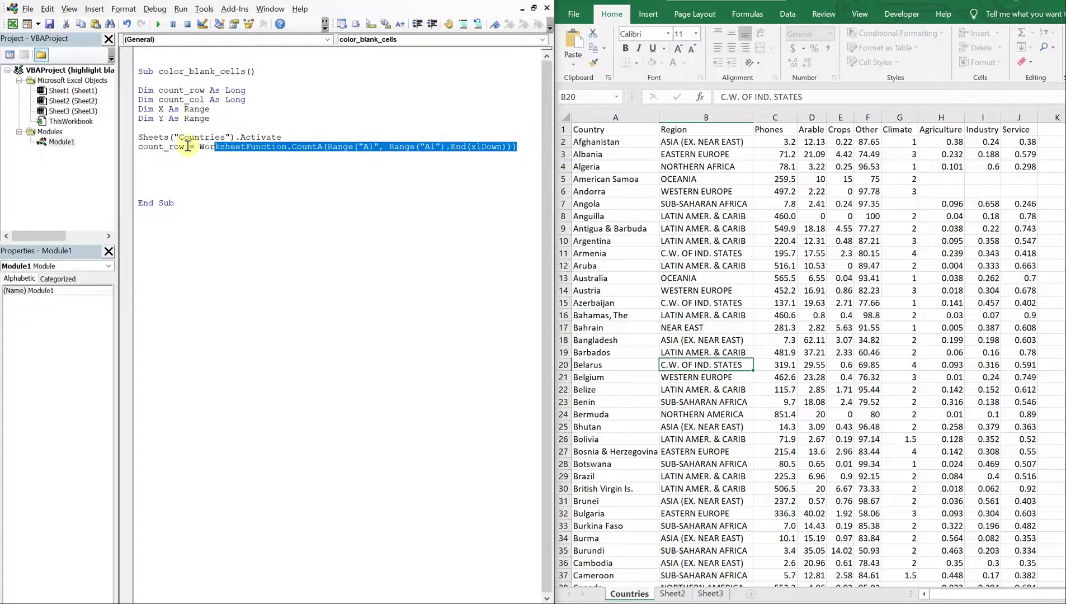
pyautogui.rightClick(142, 150)
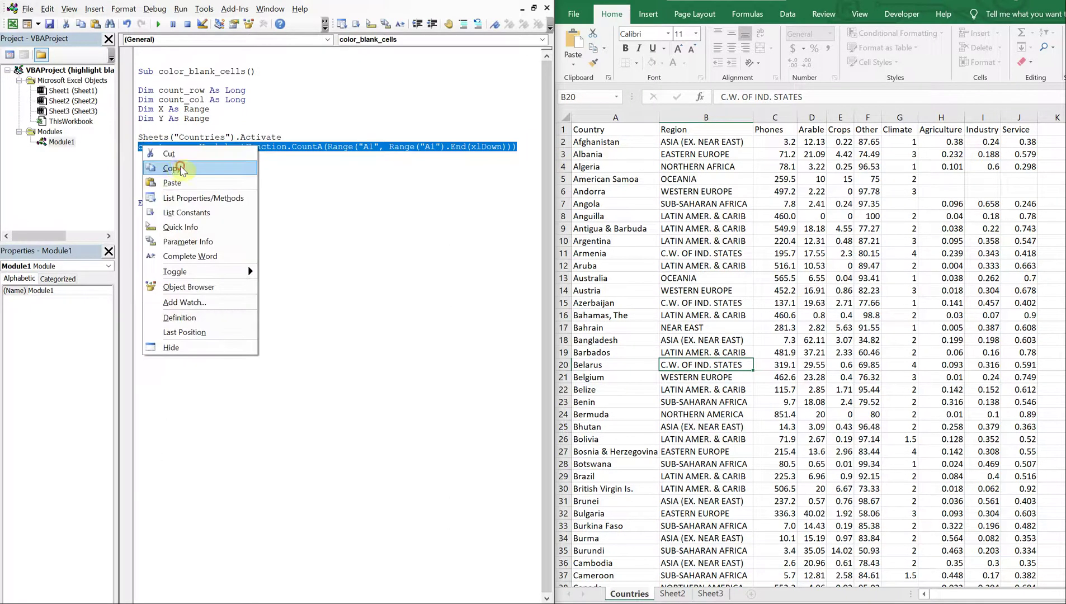
pyautogui.click(173, 169)
pyautogui.click(162, 159)
pyautogui.hotkey('ctrl', 'v')
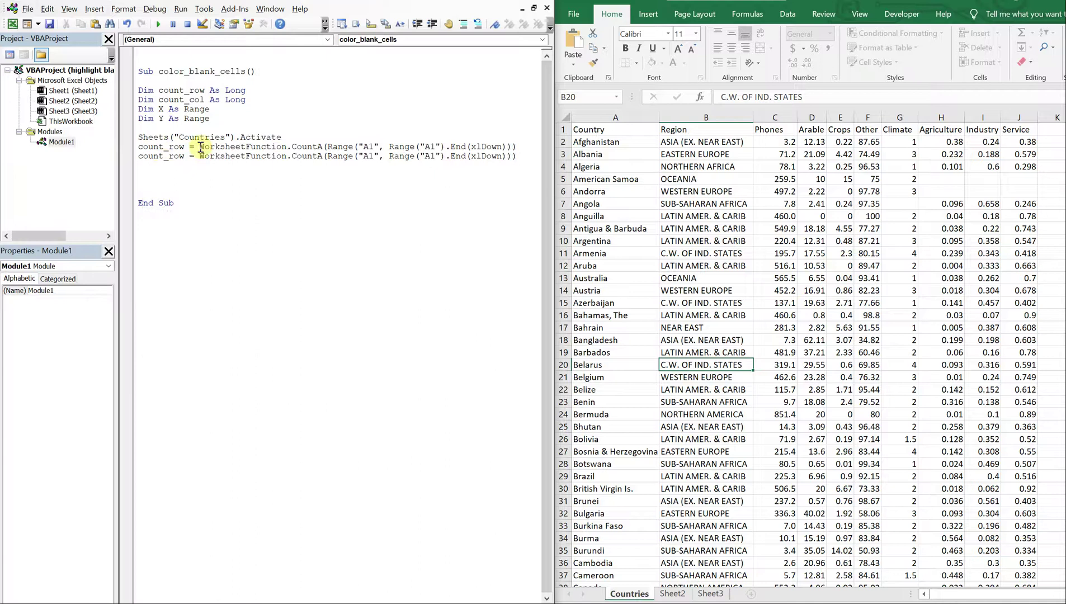
pyautogui.click(185, 155)
pyautogui.press('BackSpace')
pyautogui.press('BackSpace')
pyautogui.press('BackSpace')
pyautogui.write('col')
pyautogui.click(505, 155)
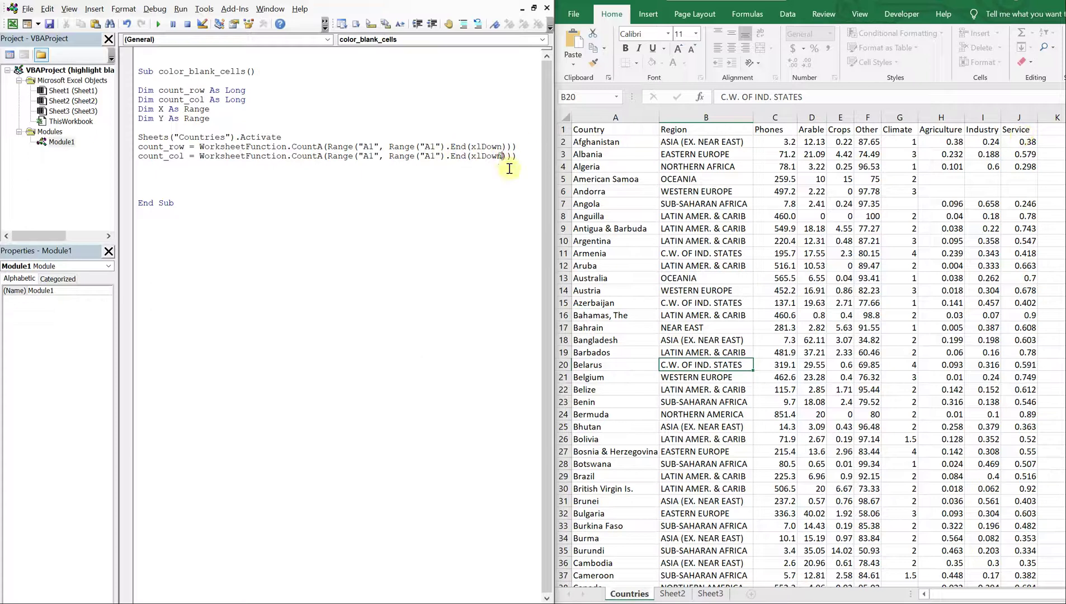
pyautogui.press('BackSpace')
pyautogui.press('BackSpace')
pyautogui.press('BackSpace')
pyautogui.press('BackSpace')
pyautogui.write('torigh')
pyautogui.click(471, 163)
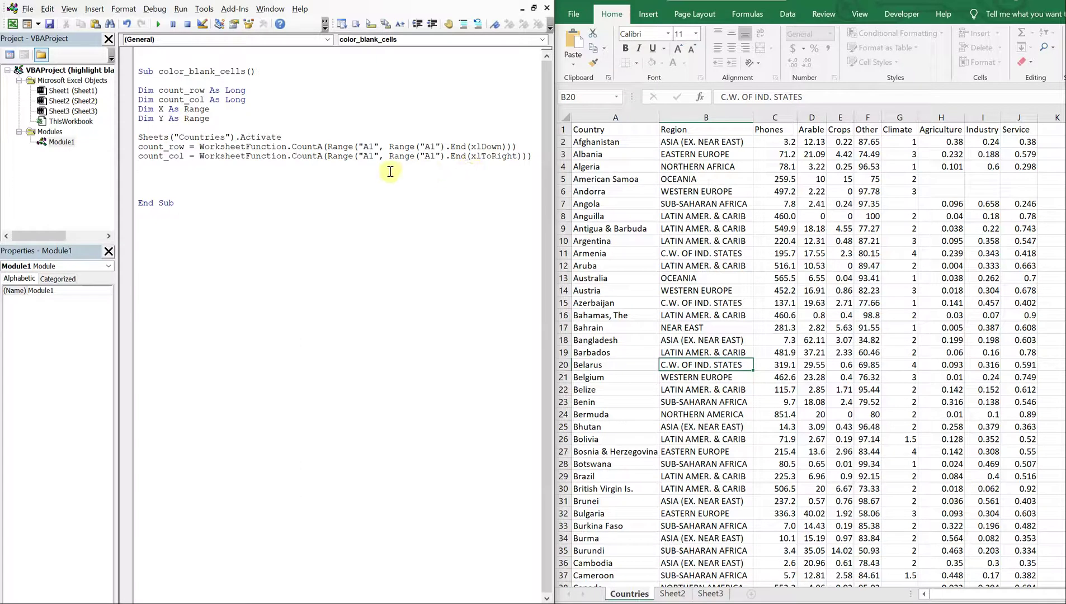
# Select rows 5 and 6 across the data columns to identify the target range.
pyautogui.press('Return')
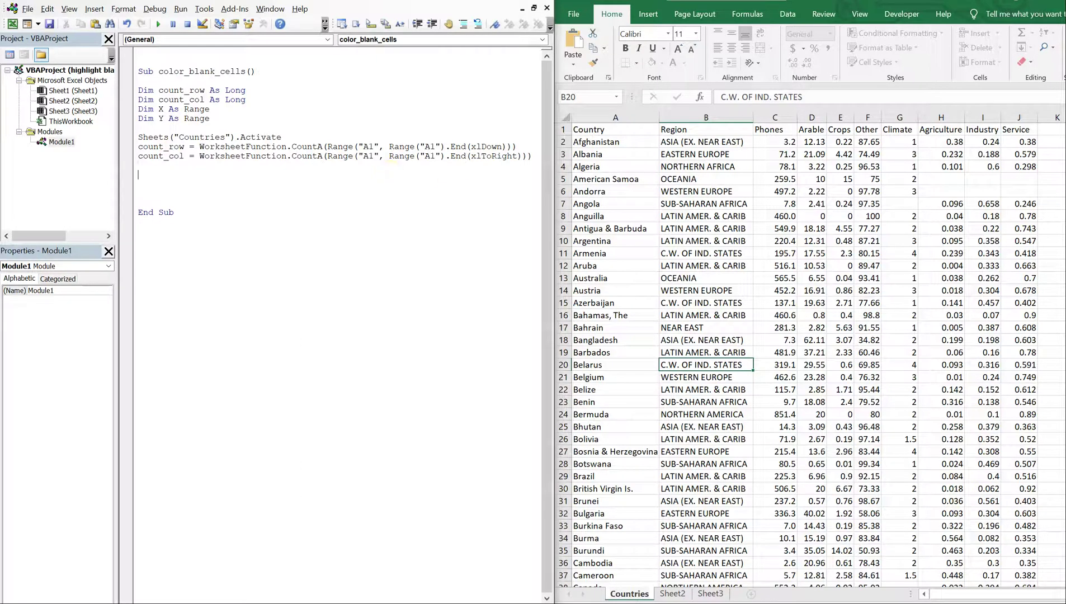
pyautogui.write('Set X = Ra')
pyautogui.write('nge(Cells')
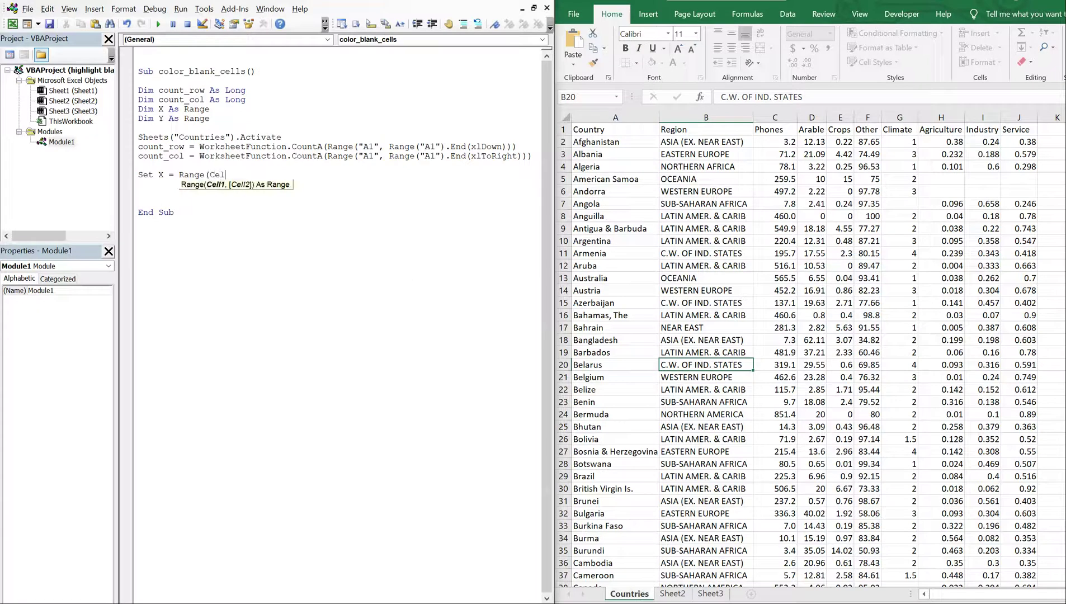
pyautogui.write('(')
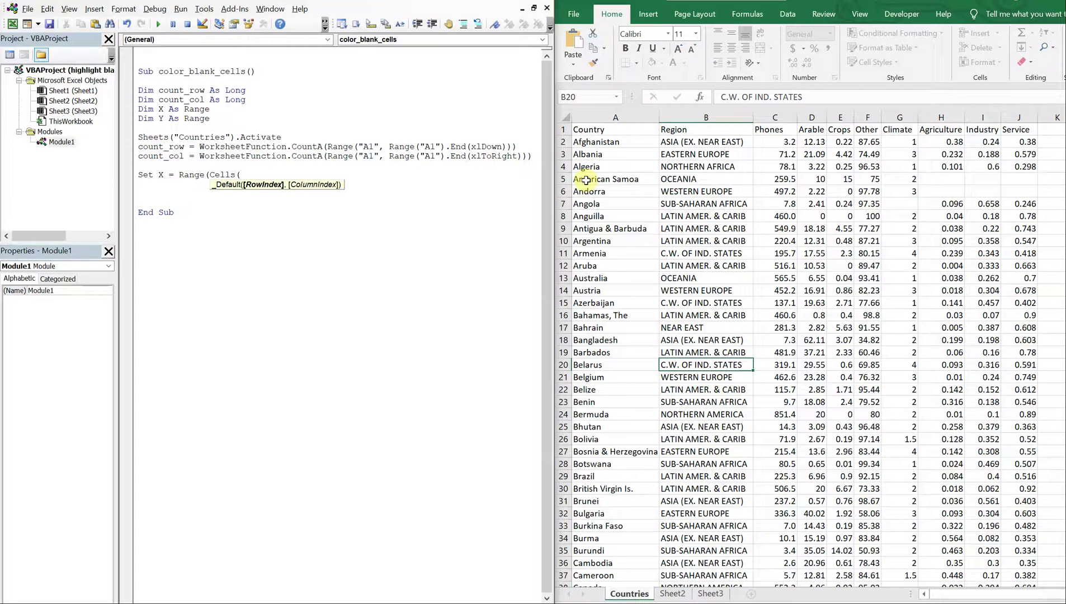
pyautogui.moveTo(586, 179); pyautogui.dragTo(1033, 191)
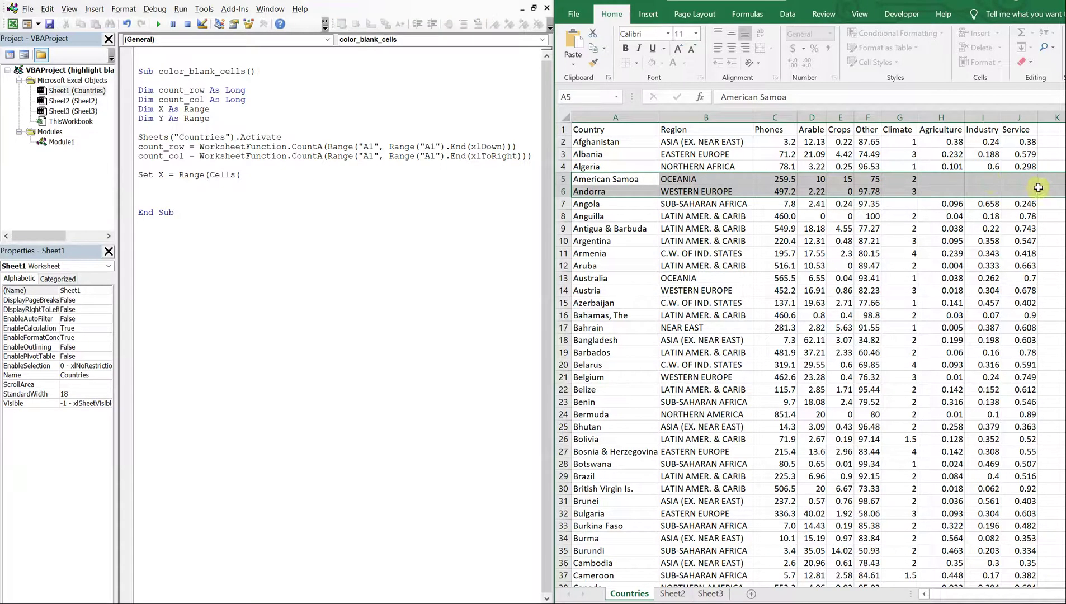
pyautogui.moveTo(931, 135); pyautogui.dragTo(941, 413)
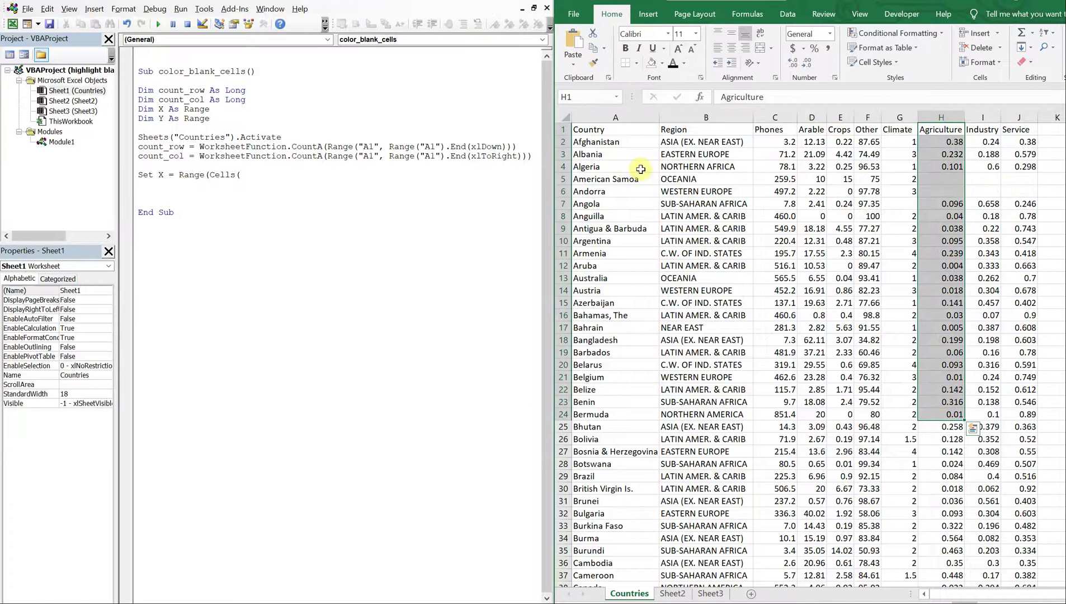
pyautogui.moveTo(624, 129); pyautogui.dragTo(970, 254)
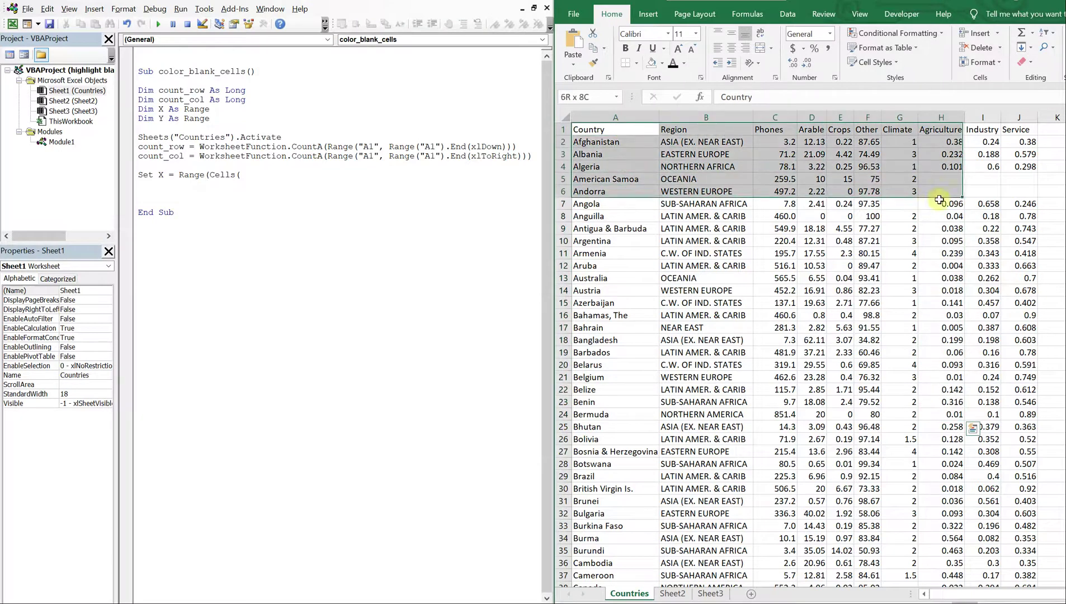
pyautogui.click(700, 166)
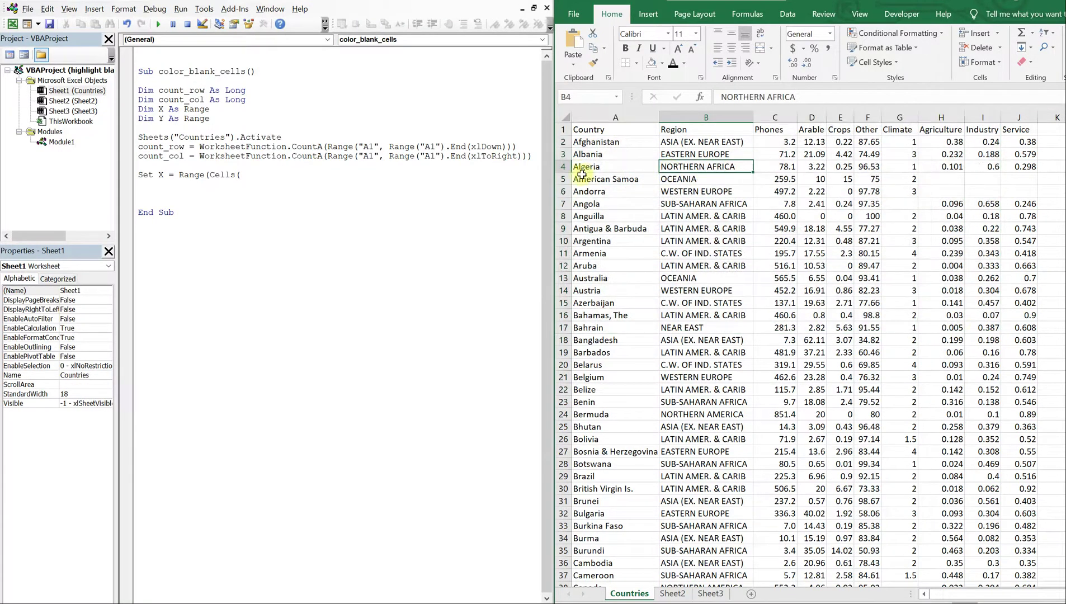
pyautogui.moveTo(573, 179); pyautogui.dragTo(1031, 186)
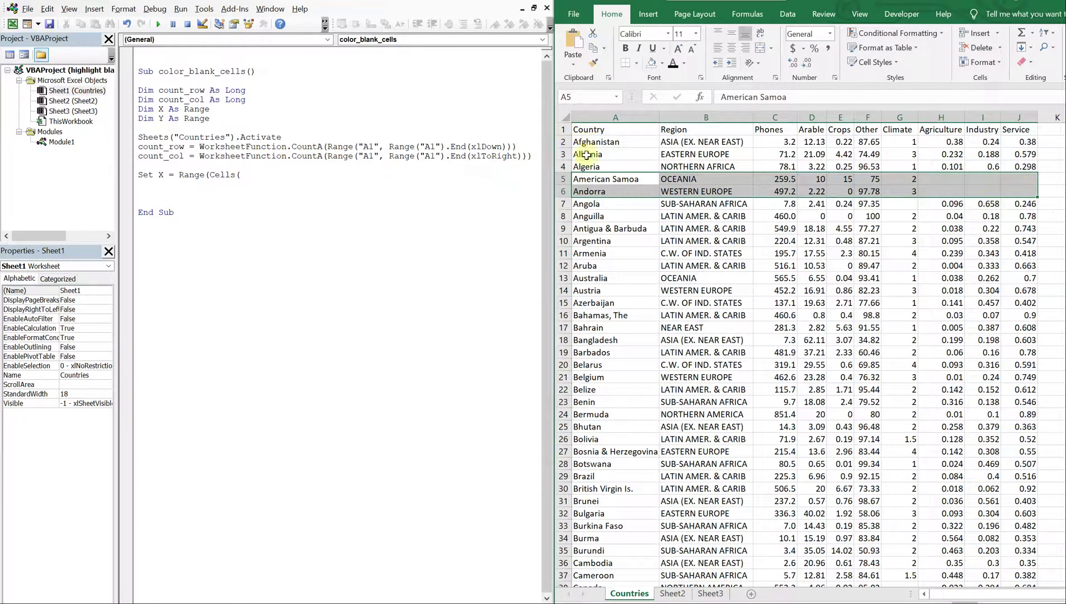
# Write Set X = Range(Cells(5,1), Cells(6,count_col)) and recheck rows 5–6.
pyautogui.click(244, 176)
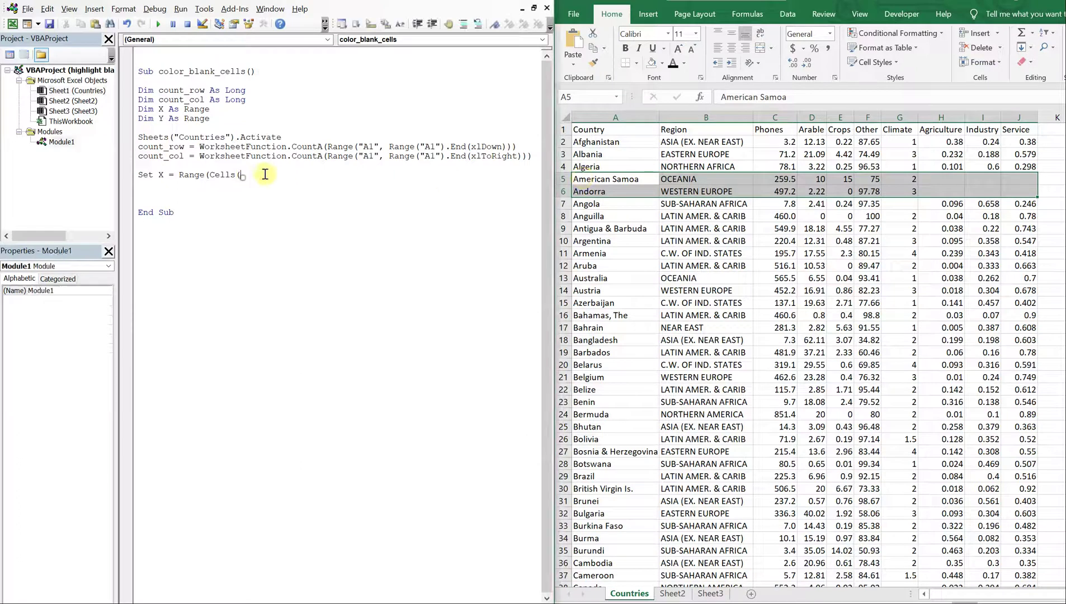
pyautogui.write('5,1)')
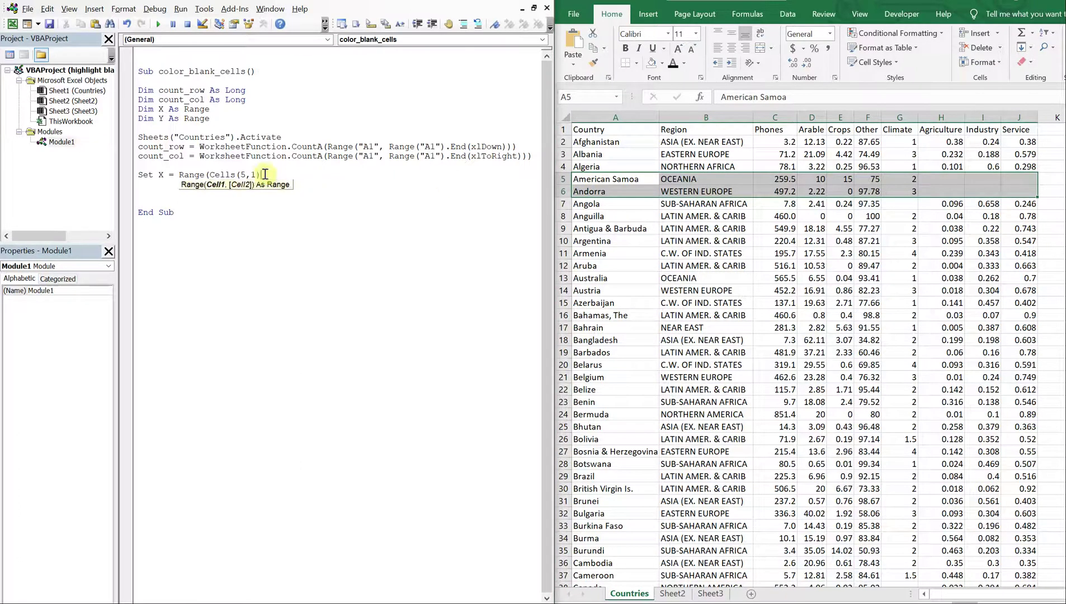
pyautogui.write(',C')
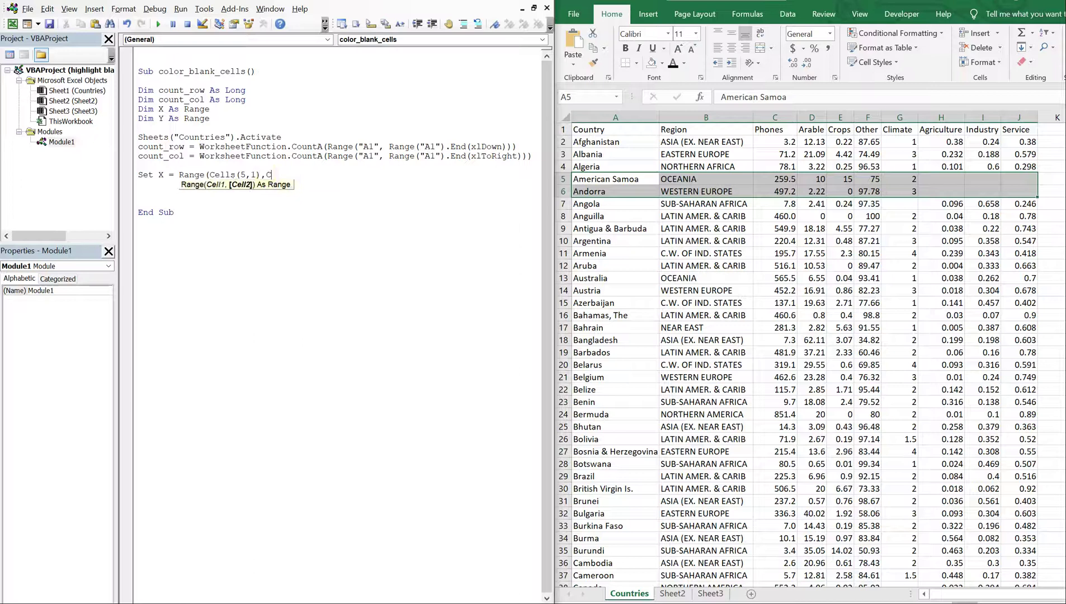
pyautogui.write('ells(')
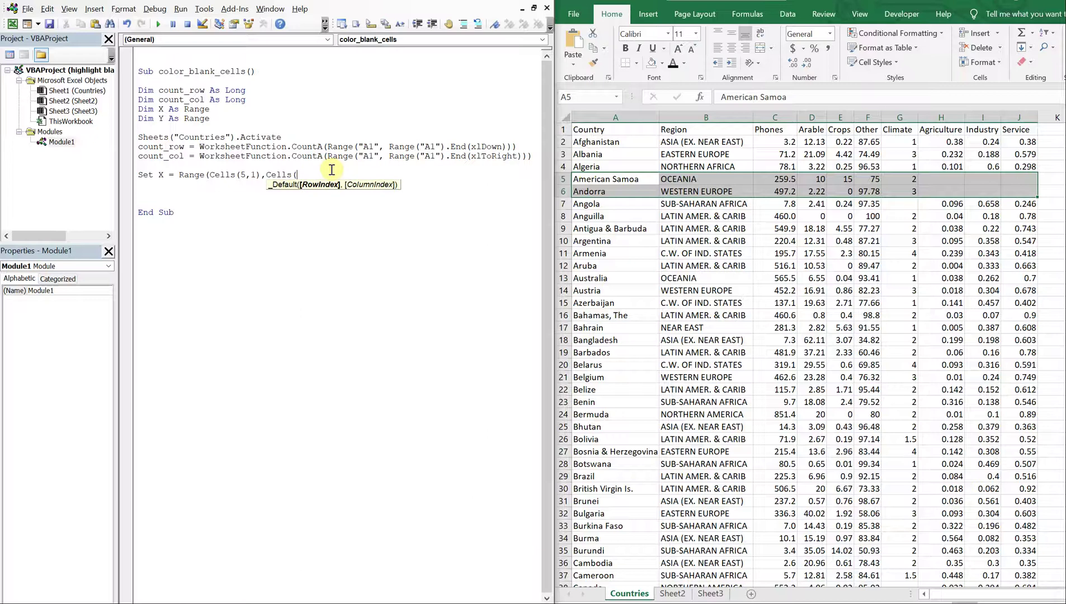
pyautogui.write('6,count')
pyautogui.write('-col')
pyautogui.press('BackSpace')
pyautogui.press('BackSpace')
pyautogui.press('BackSpace')
pyautogui.write('col)')
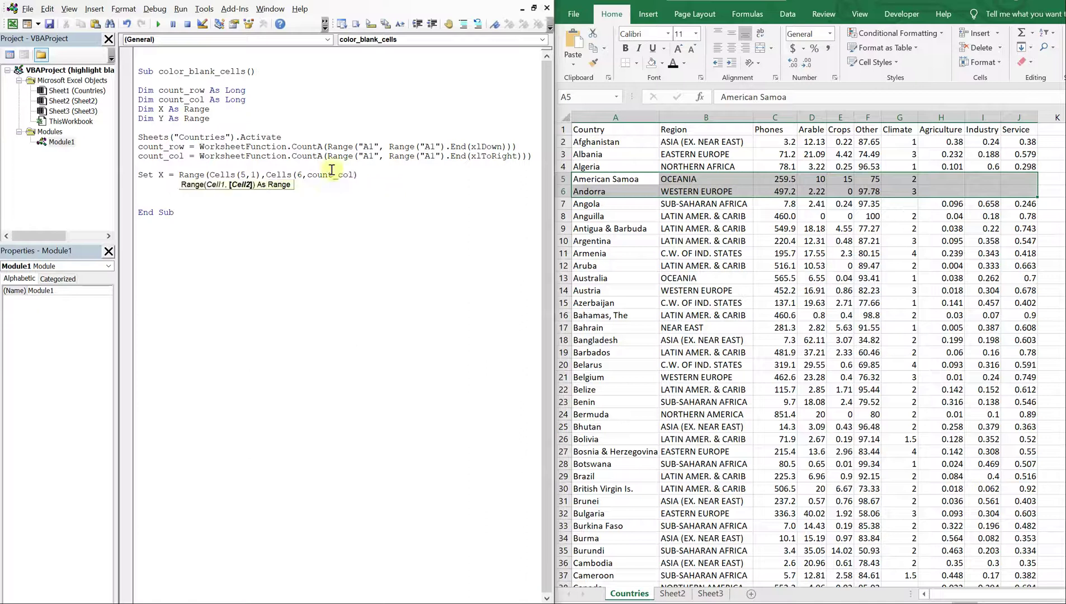
pyautogui.write(')')
pyautogui.click(282, 188)
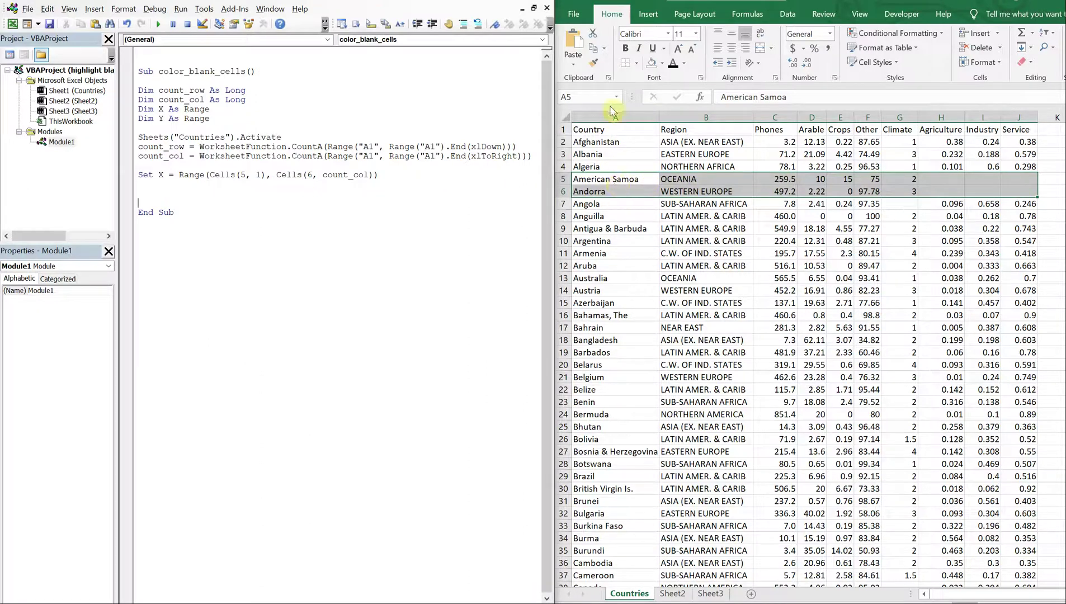
pyautogui.click(1016, 192)
pyautogui.moveTo(611, 180); pyautogui.dragTo(1018, 188)
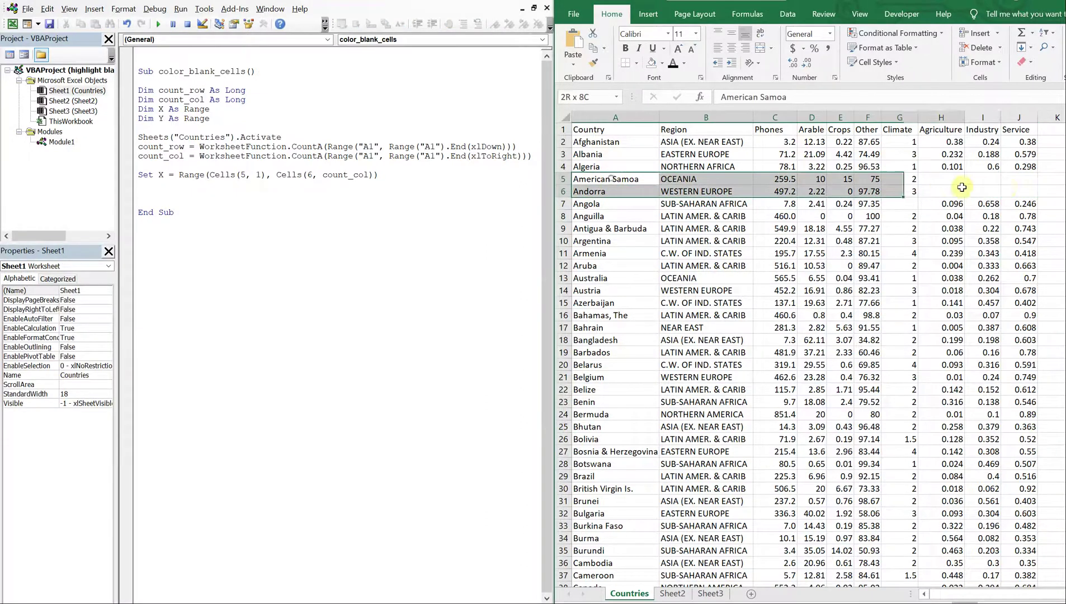
pyautogui.click(949, 227)
pyautogui.click(154, 191)
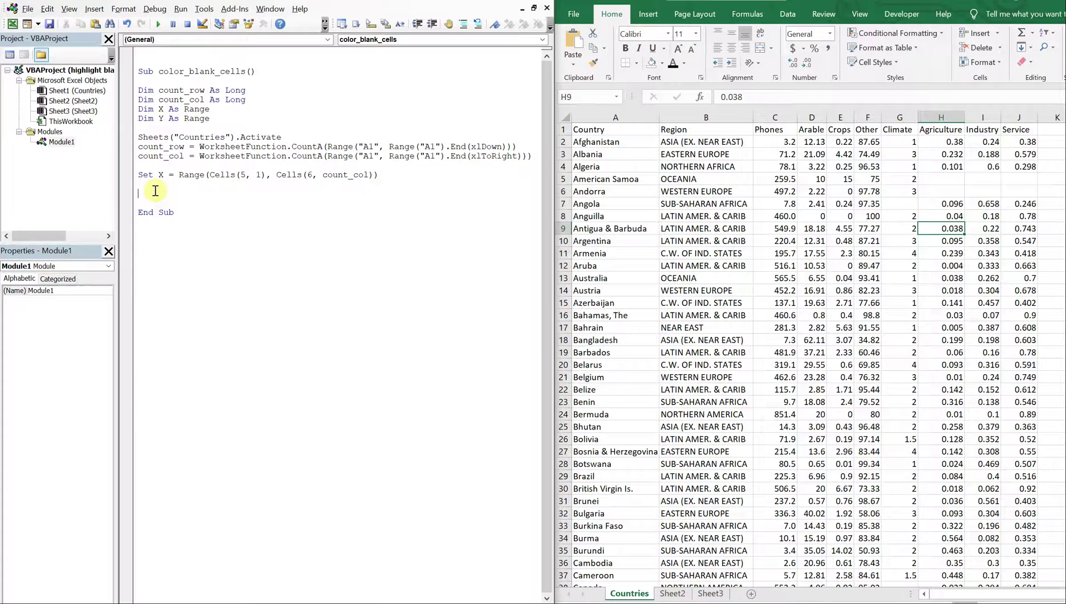
pyautogui.write('For Each Y in X')
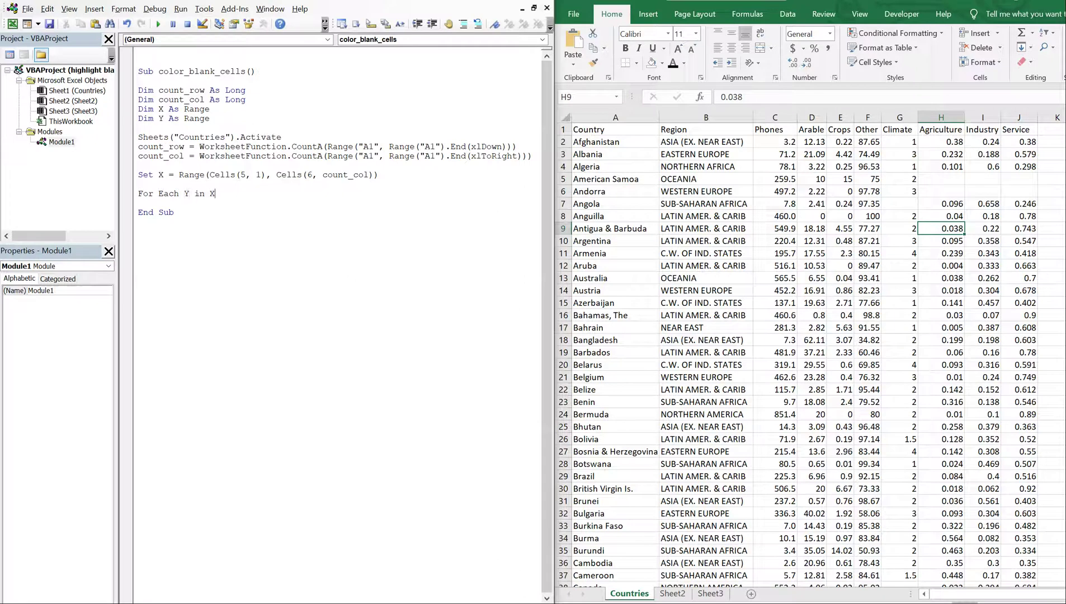
pyautogui.write('.cells')
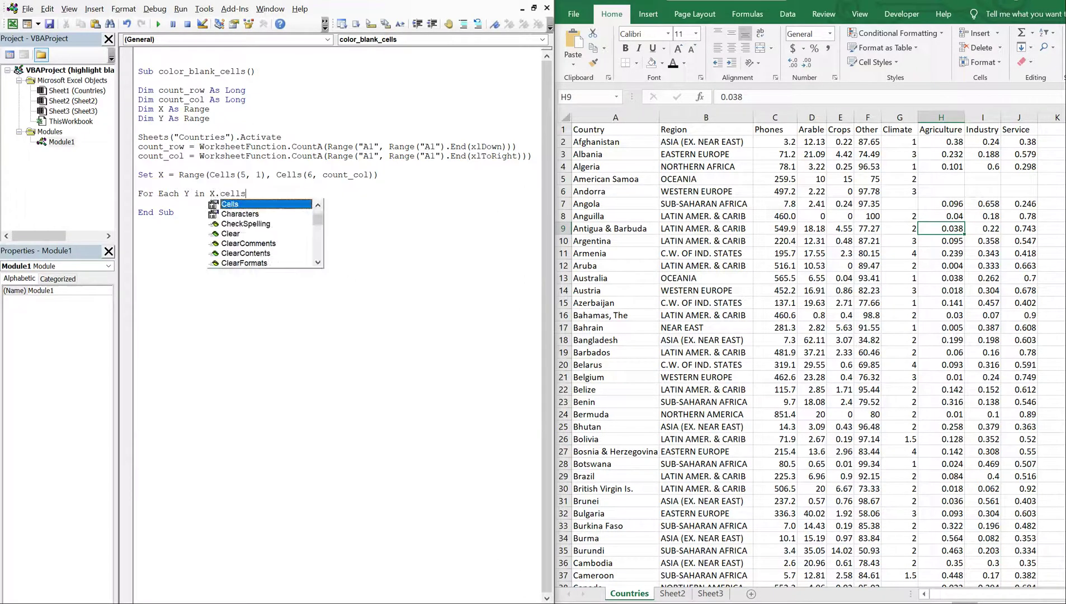
# Write the For Each Y In X.Cells loop with If Y = "" and RGB(1,2,3) fill.
pyautogui.press('Return')
pyautogui.press('Return')
pyautogui.press('Tab')
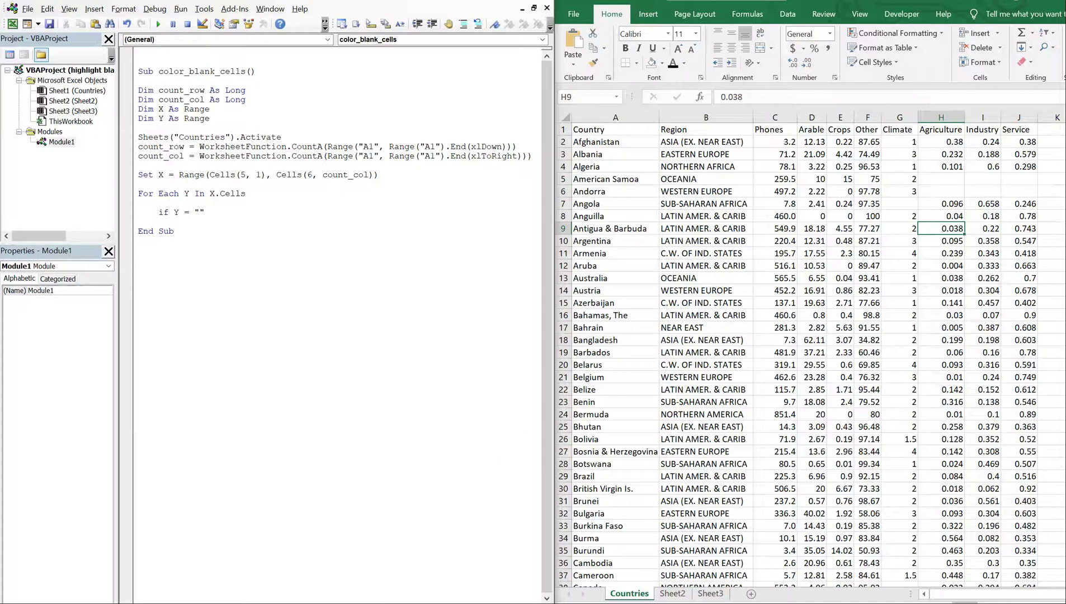
pyautogui.write('hen')
pyautogui.press('Return')
pyautogui.write('Y.In')
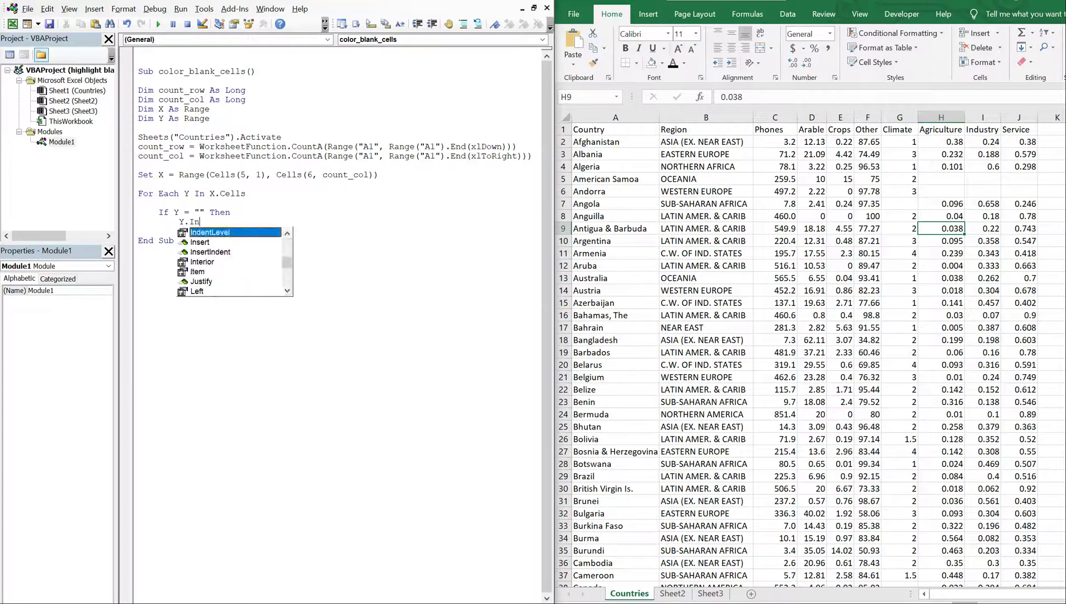
pyautogui.write('terior')
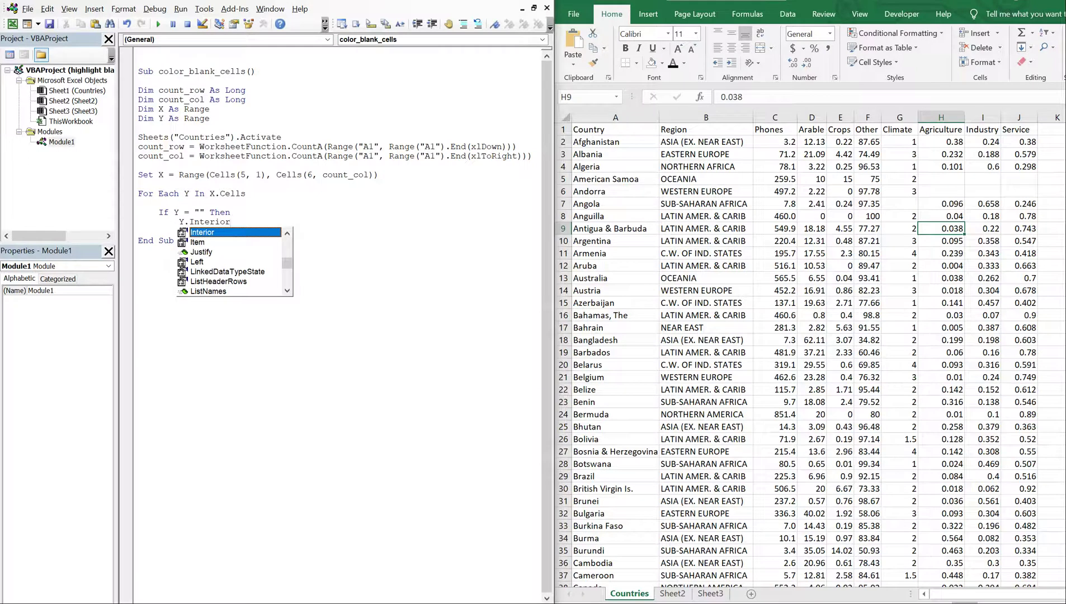
pyautogui.write('.Color')
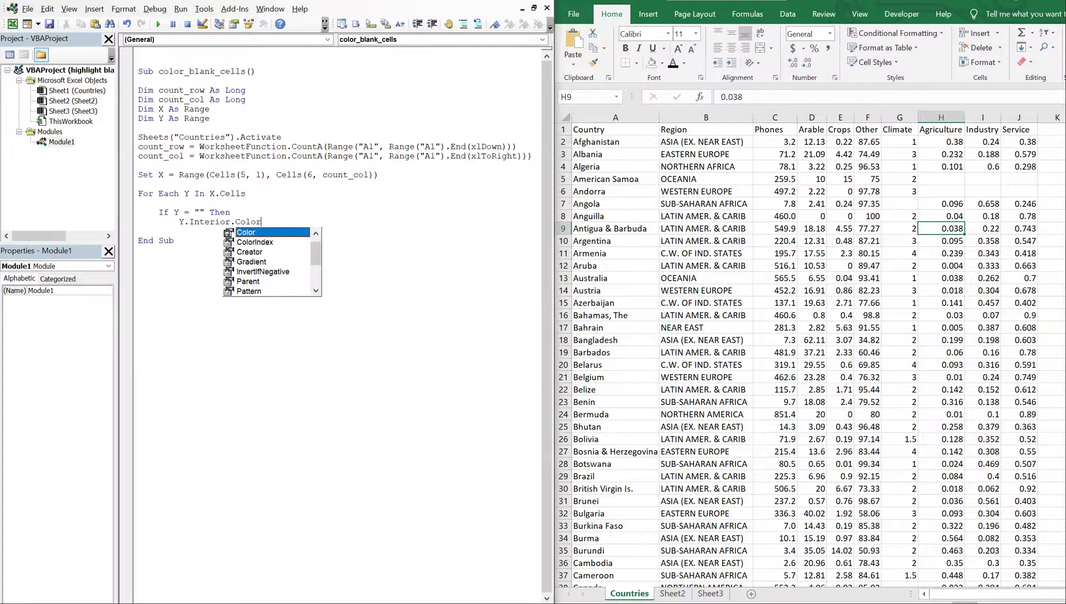
pyautogui.write(' = RGB')
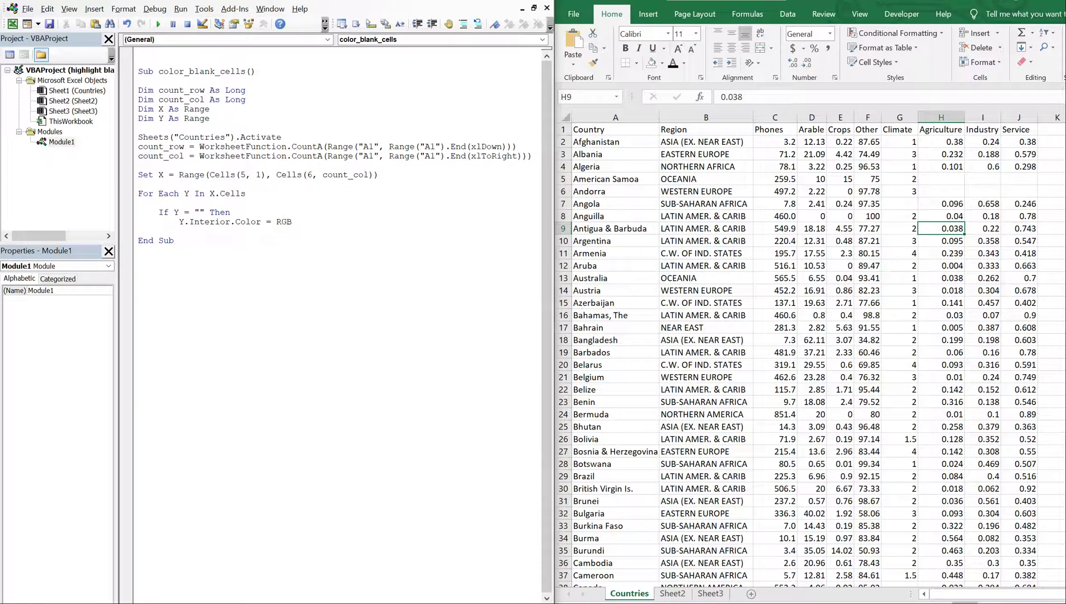
pyautogui.write('(')
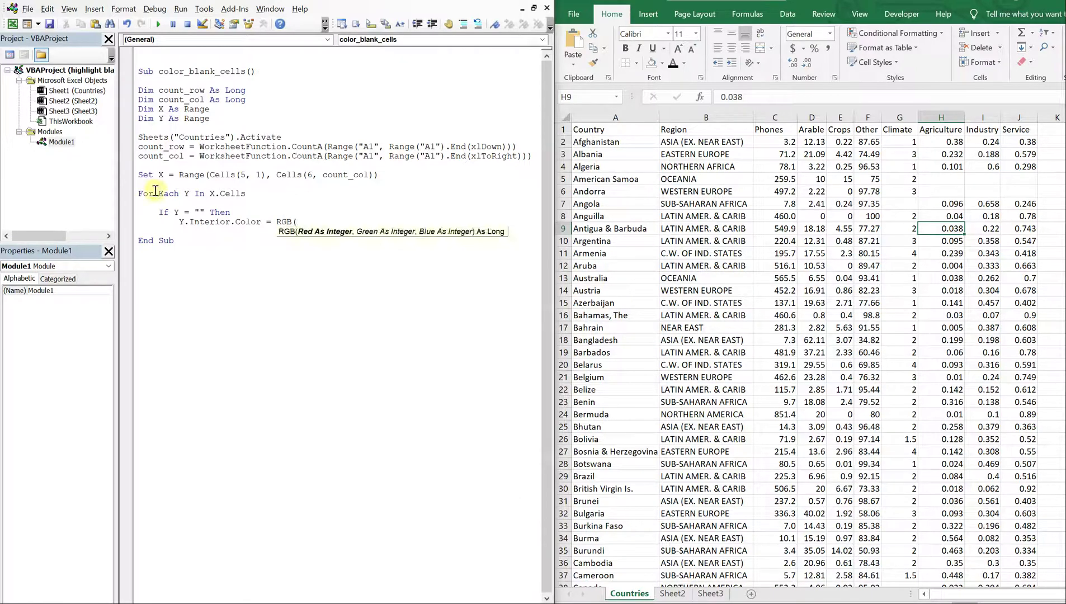
pyautogui.write('1,')
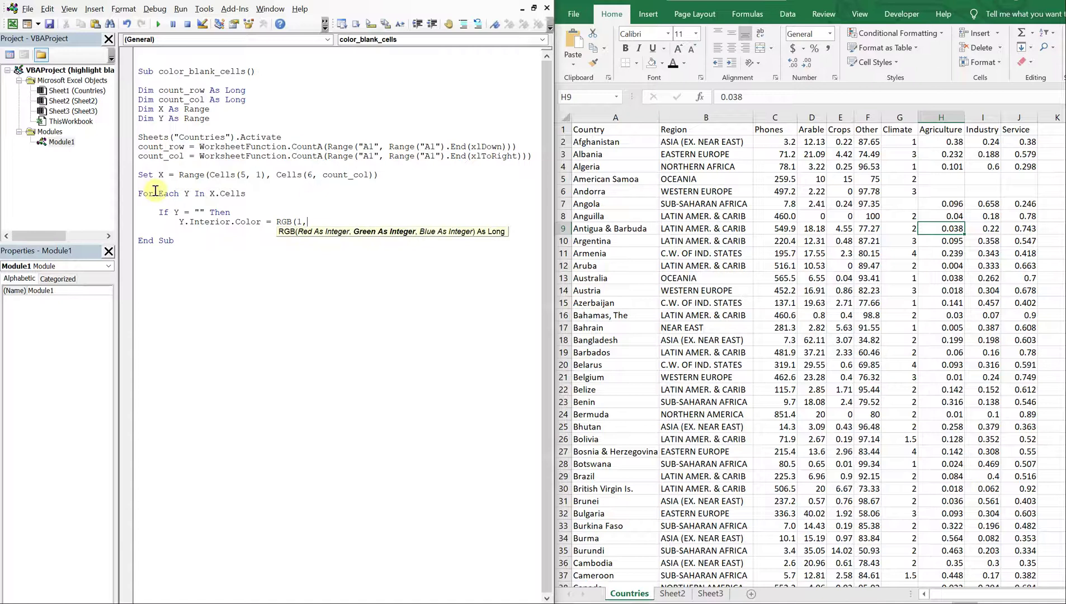
pyautogui.write('2,3)')
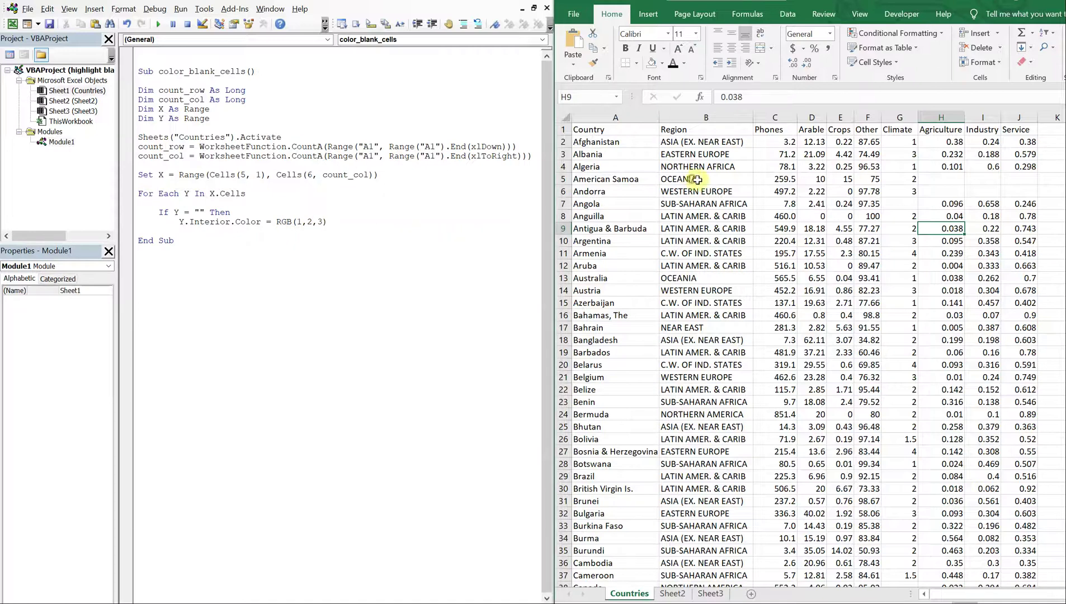
# Look up a blue colour's RGB values in Fill Color's More Colors, then cancel.
pyautogui.click(691, 179)
pyautogui.click(937, 179)
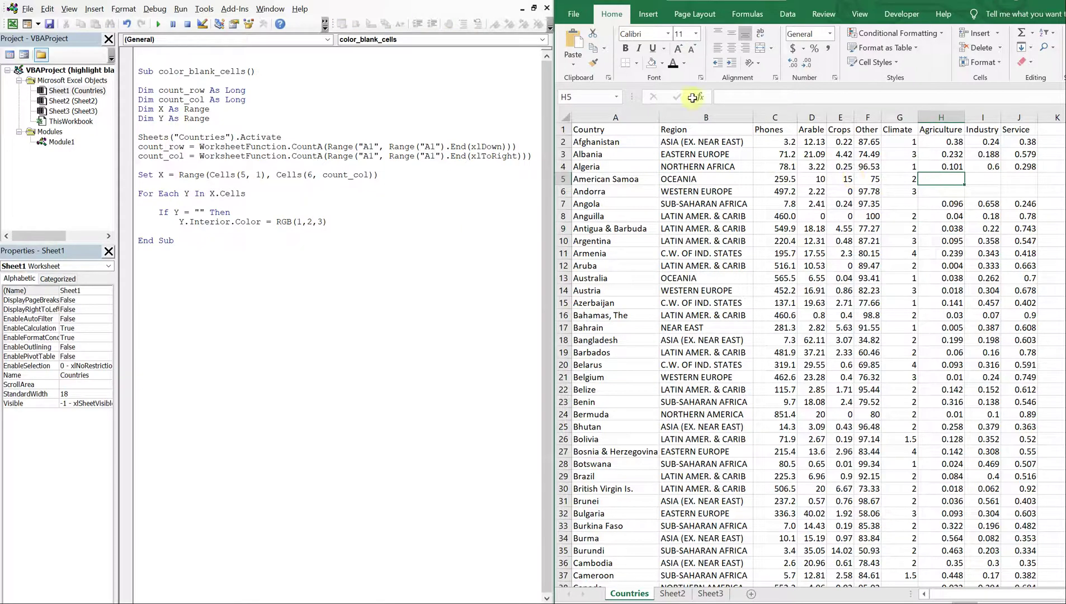
pyautogui.click(662, 63)
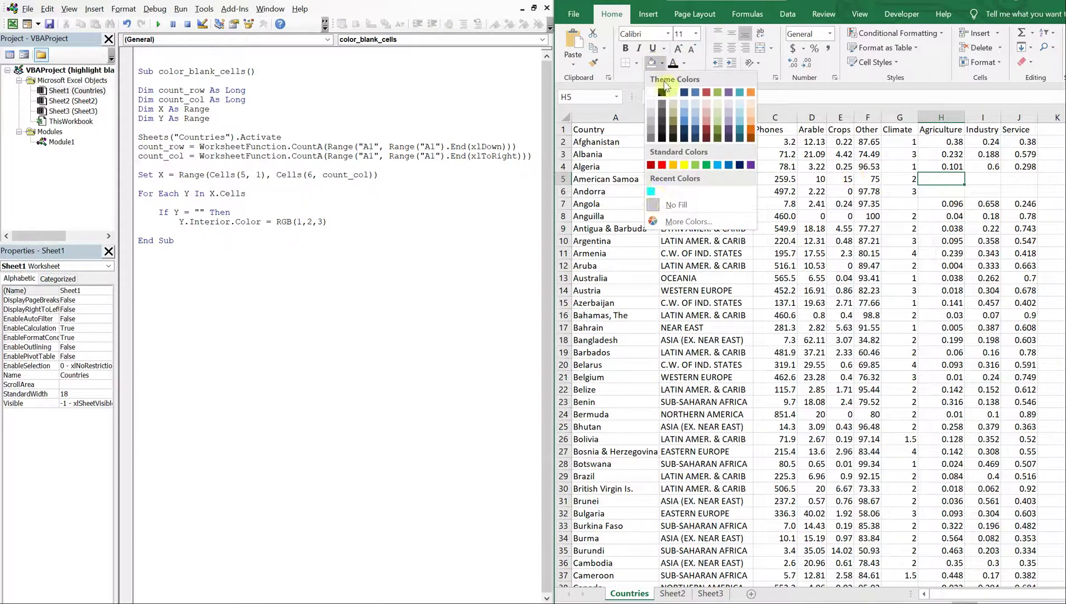
pyautogui.click(671, 221)
pyautogui.click(810, 322)
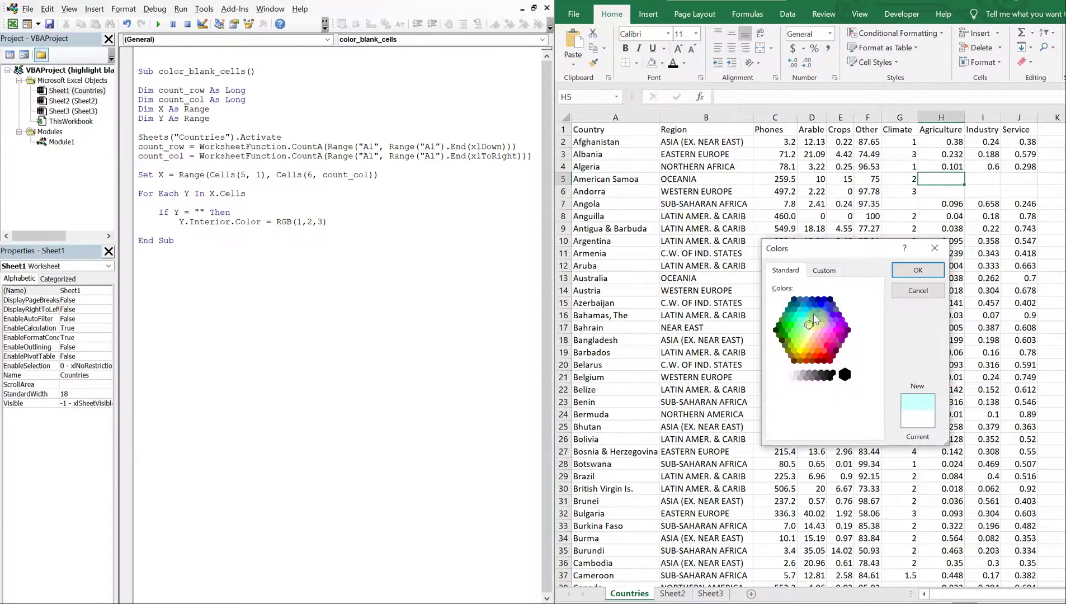
pyautogui.click(818, 314)
pyautogui.click(824, 270)
pyautogui.click(820, 316)
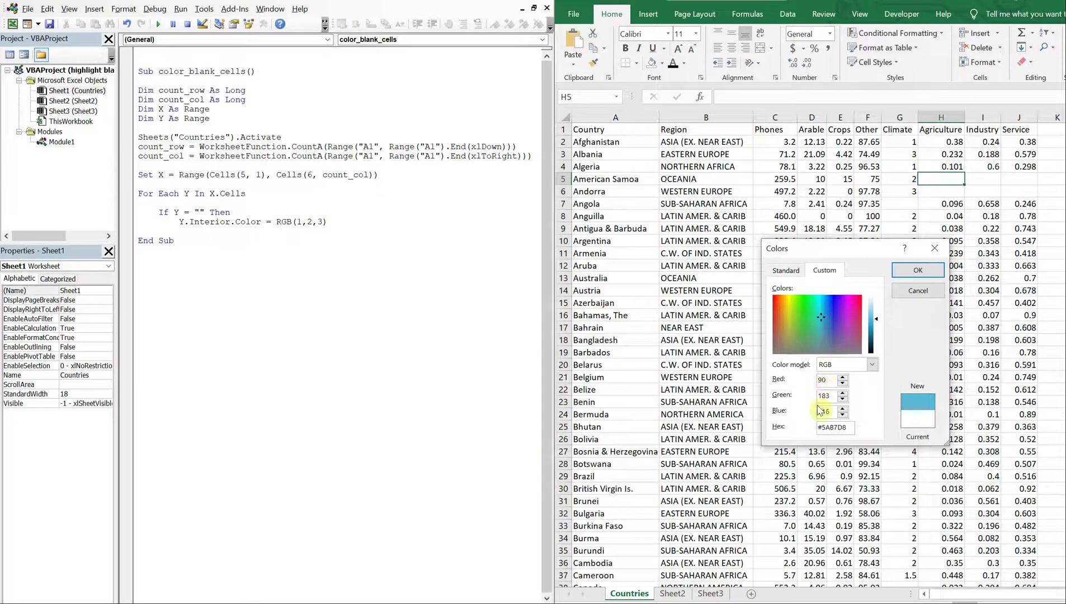
pyautogui.click(348, 214)
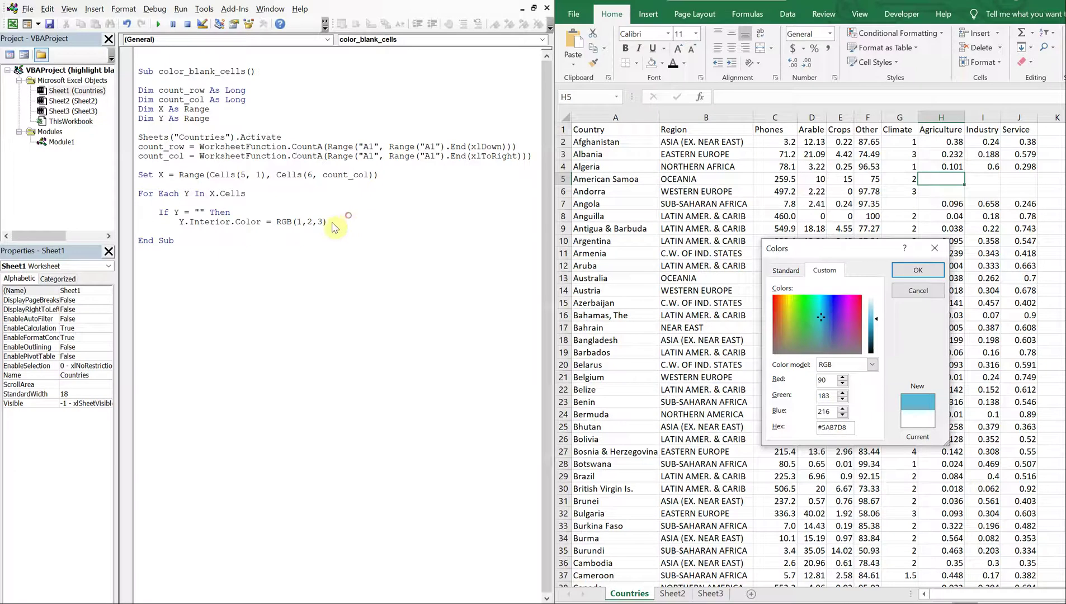
pyautogui.click(927, 296)
# Set the fill to RGB(90, 183, 216) and close the loop with End If and Next Y.
pyautogui.click(305, 220)
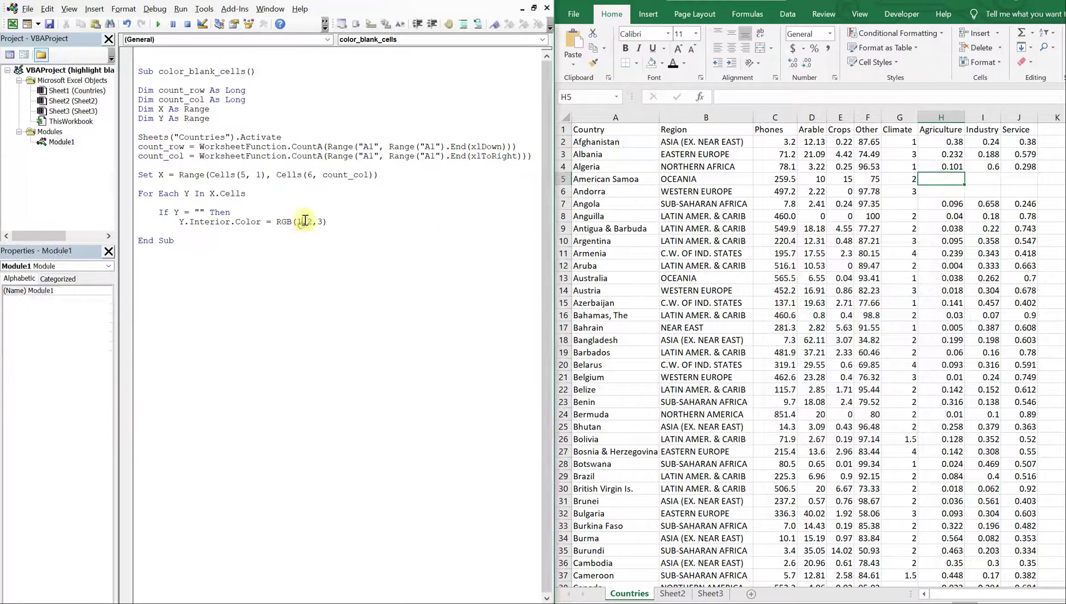
pyautogui.press('BackSpace')
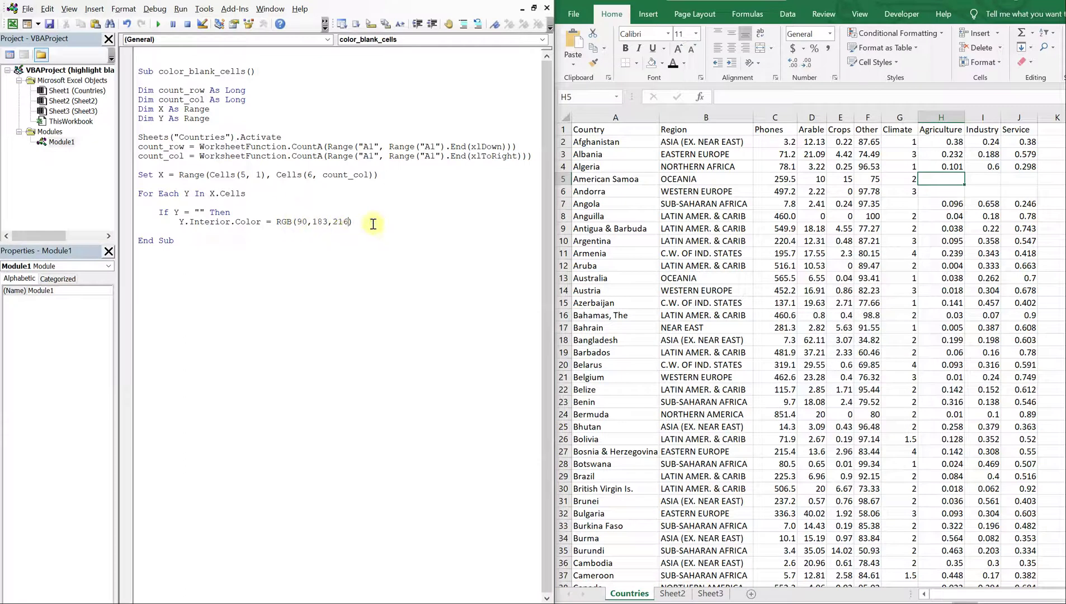
pyautogui.press('Return')
pyautogui.write('End If')
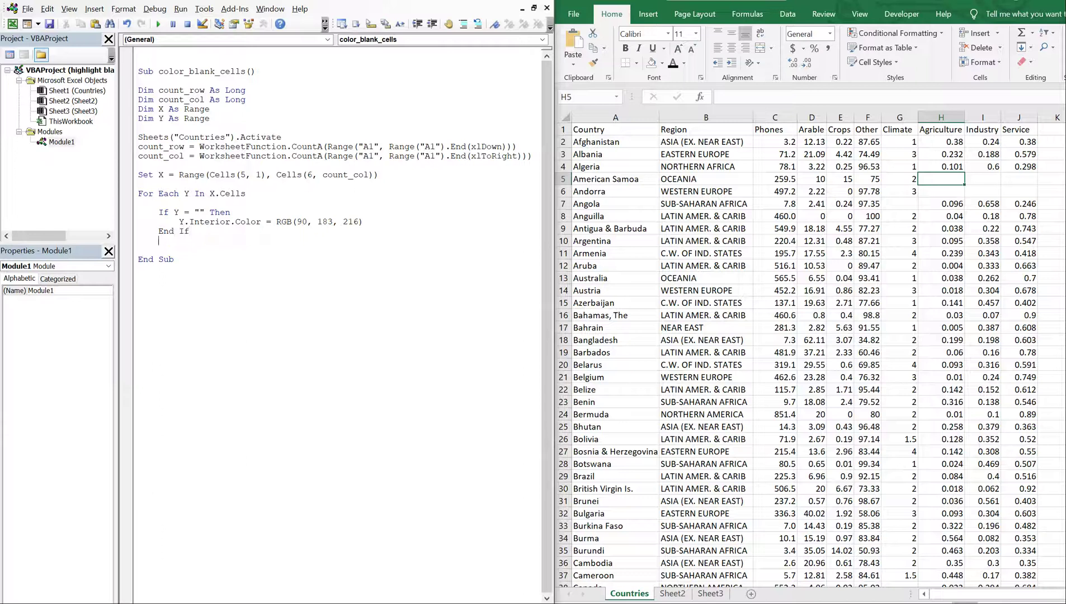
pyautogui.press('Return')
pyautogui.press('Return')
pyautogui.press('BackSpace')
pyautogui.write('Next Y')
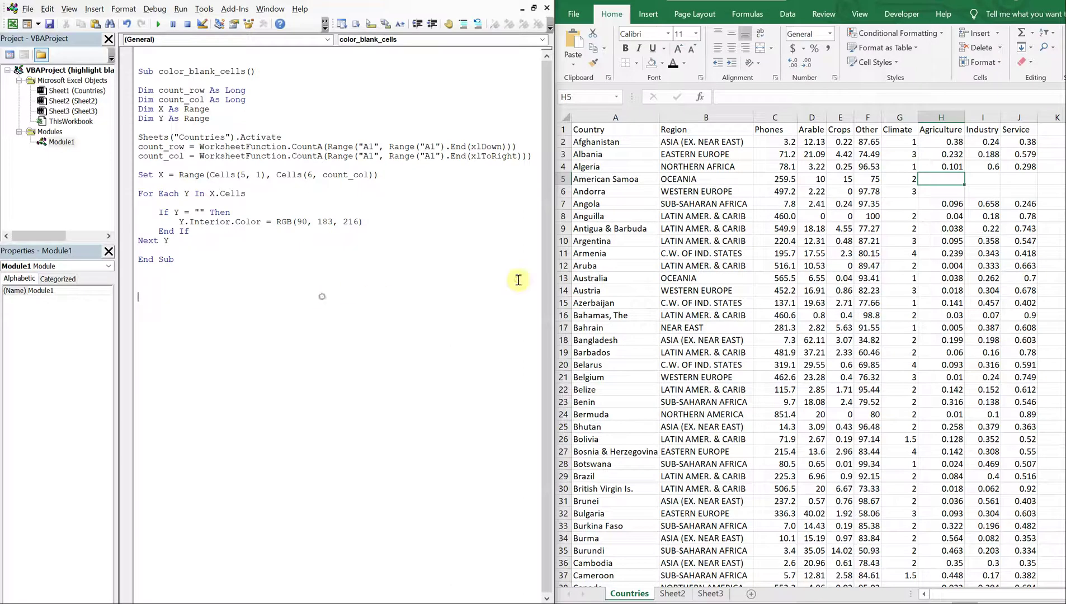
# Run the color_blank_cells macro from the VBA editor.
pyautogui.click(704, 265)
pyautogui.click(305, 122)
pyautogui.click(157, 23)
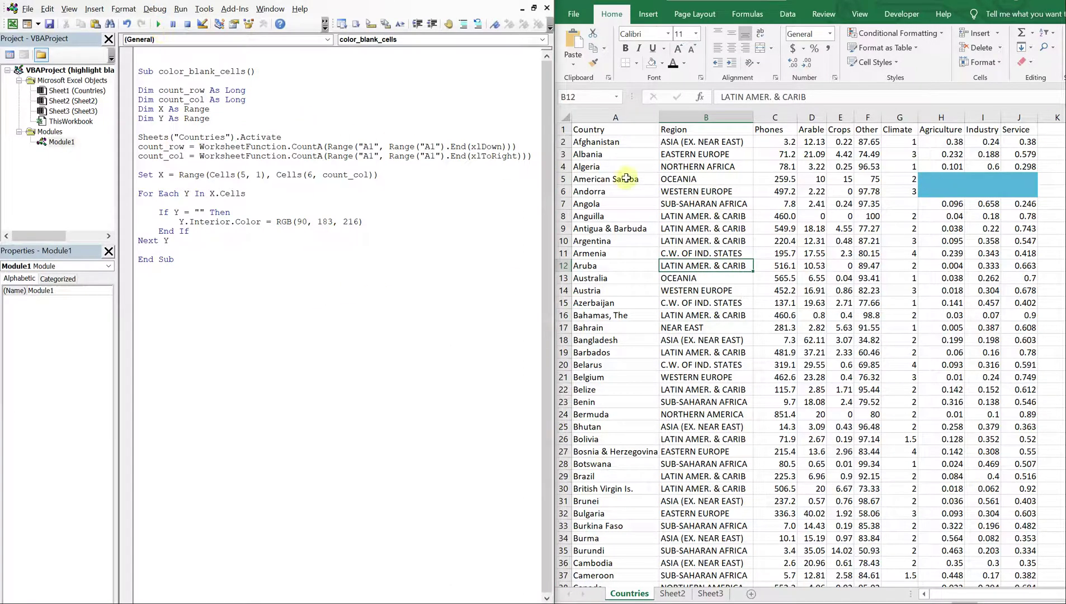
# Inspect rows 5–6 and columns H:I for the blue-filled cells.
pyautogui.moveTo(599, 180); pyautogui.dragTo(1037, 192)
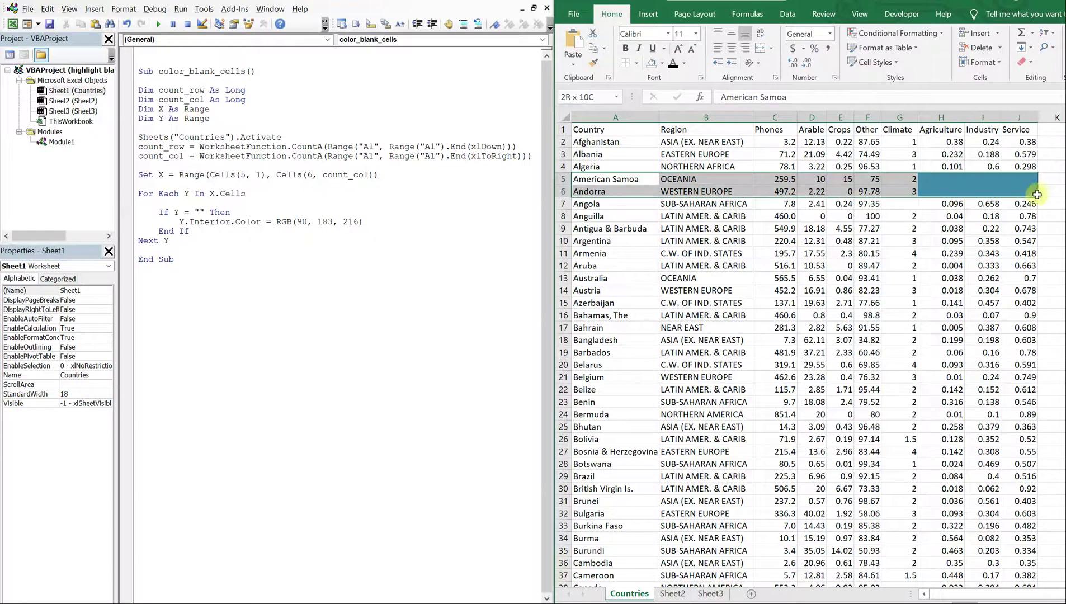
pyautogui.click(976, 190)
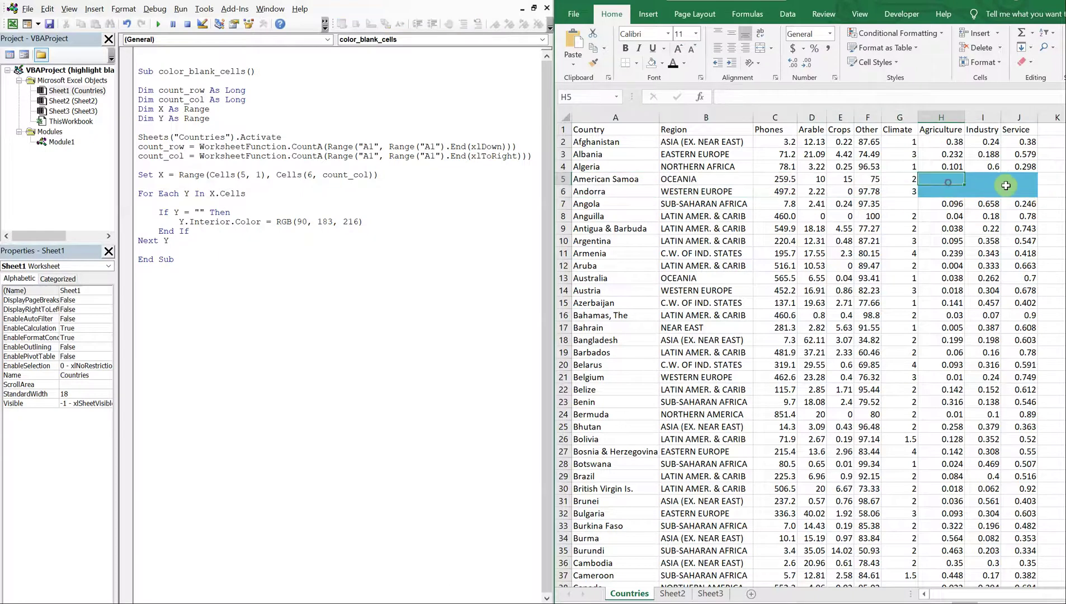
pyautogui.click(942, 229)
pyautogui.moveTo(939, 118); pyautogui.dragTo(969, 117)
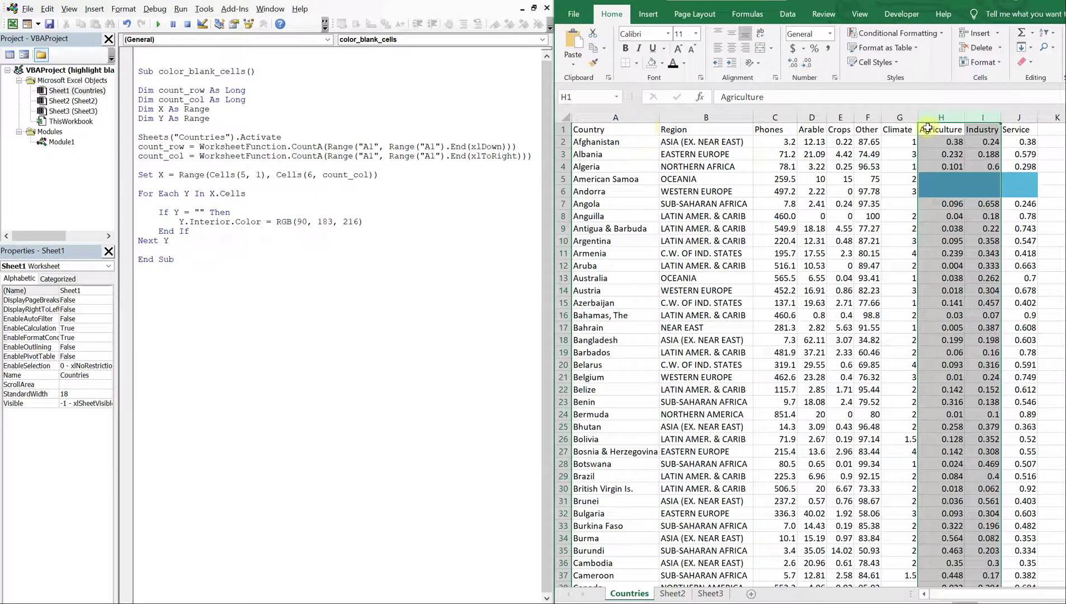
# Change Set X to Range(Cells(1, 8), Cells(count_row, 9)) and select cell H6.
pyautogui.click(252, 174)
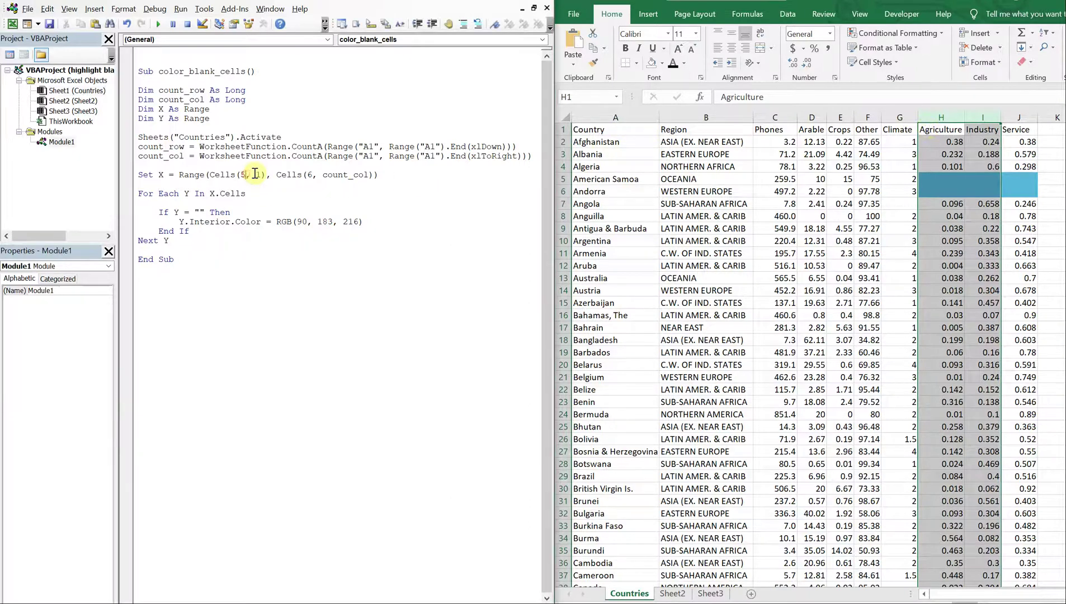
pyautogui.press('BackSpace')
pyautogui.write('1')
pyautogui.press('BackSpace')
pyautogui.write('8')
pyautogui.press('BackSpace')
pyautogui.write('count_row')
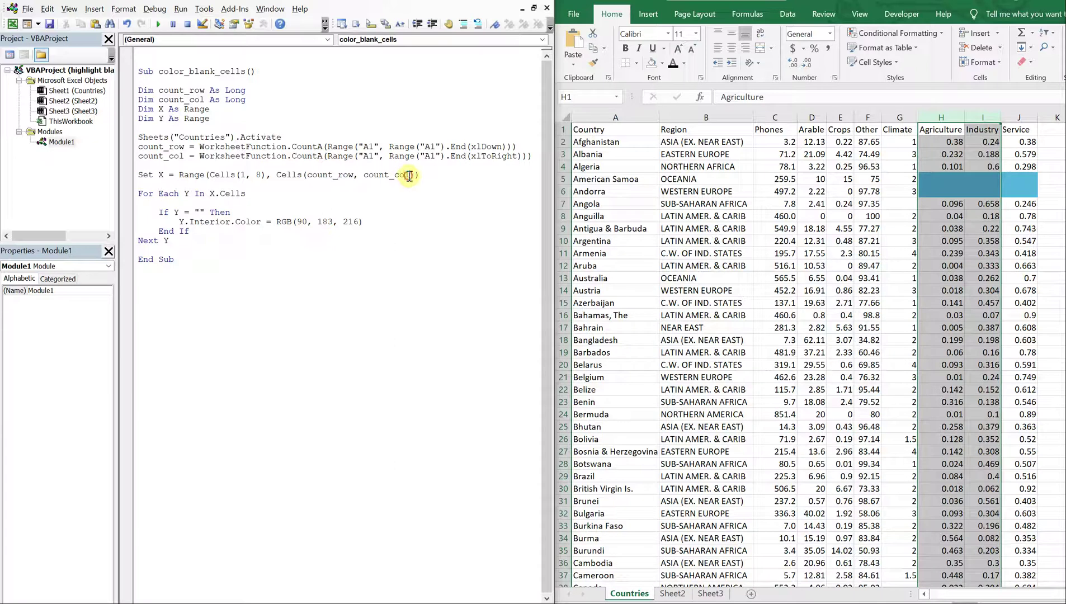
pyautogui.click(409, 174)
pyautogui.write('9')
pyautogui.click(933, 191)
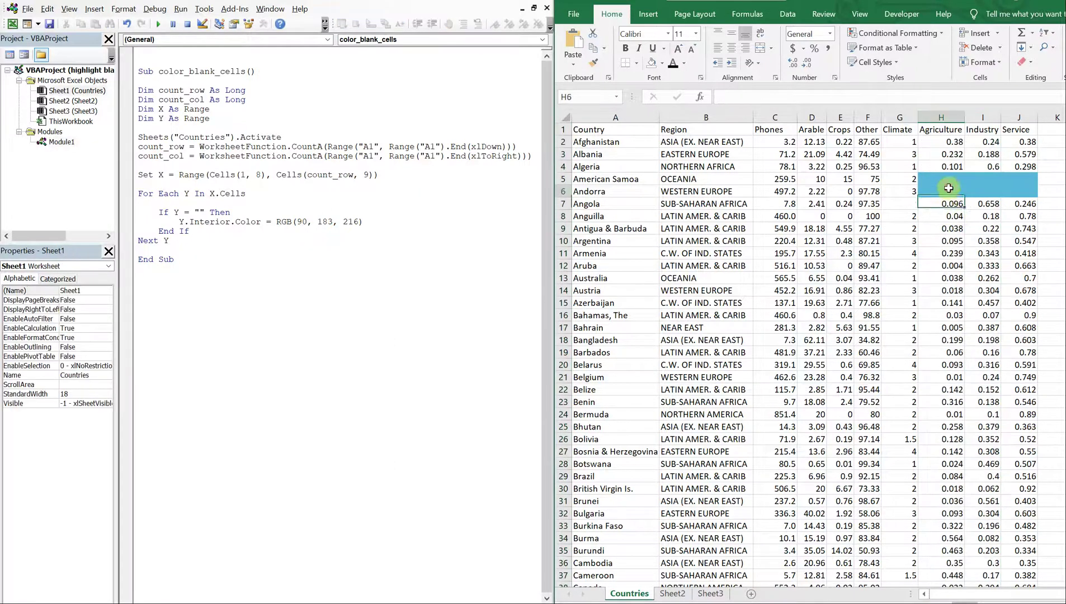
pyautogui.click(662, 63)
pyautogui.click(684, 222)
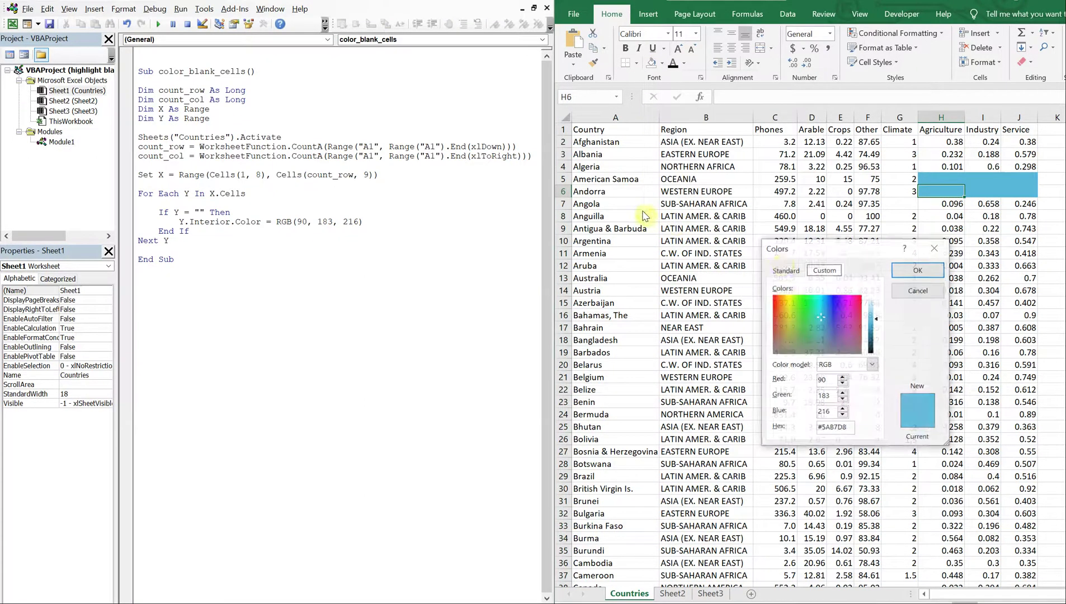
pyautogui.click(778, 313)
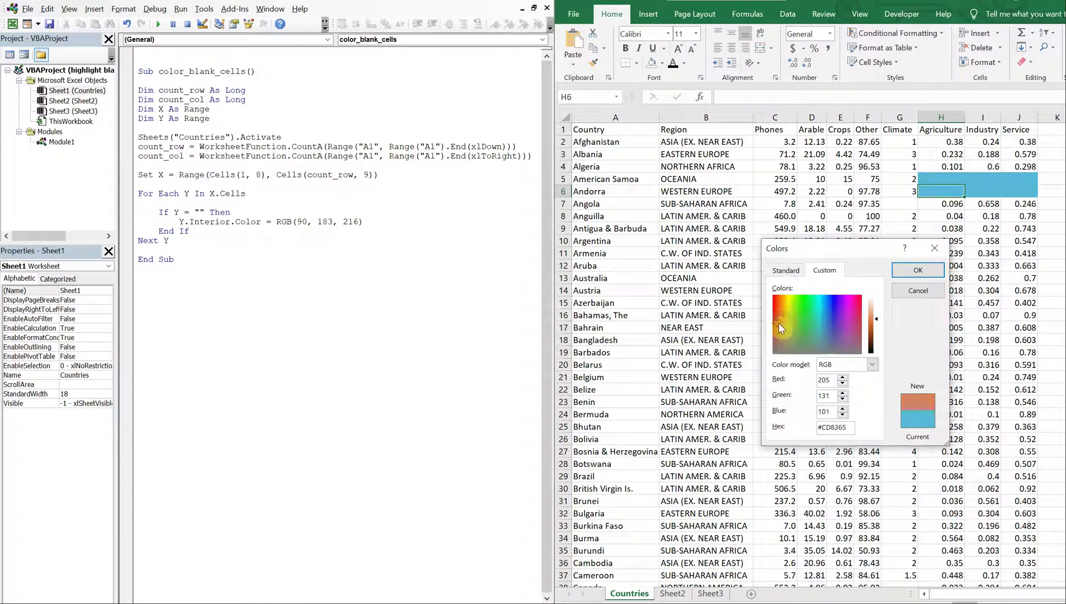
pyautogui.moveTo(776, 325); pyautogui.dragTo(785, 322)
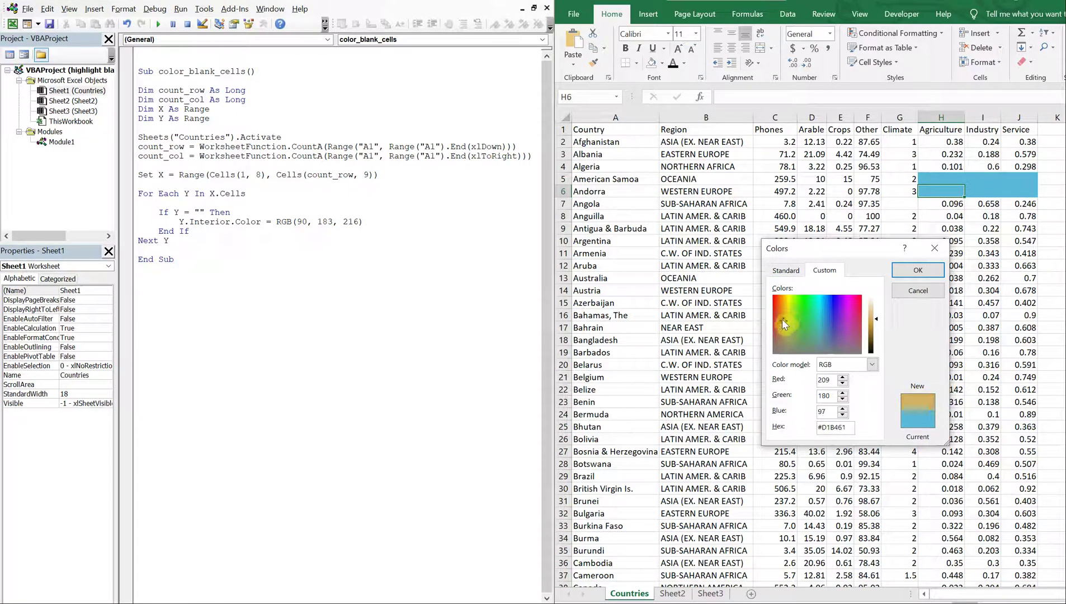
pyautogui.click(780, 307)
pyautogui.click(917, 270)
# Change the fill to RGB(232, 157, 74), run the macro and check the orange cells.
pyautogui.click(359, 219)
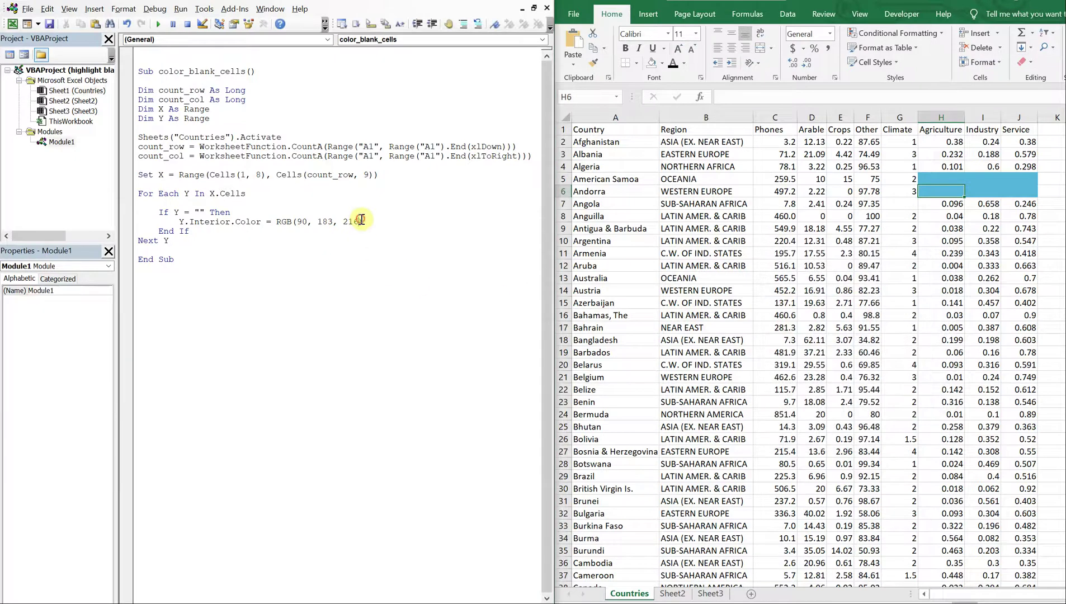
pyautogui.press('BackSpace')
pyautogui.press('BackSpace')
pyautogui.write('4)')
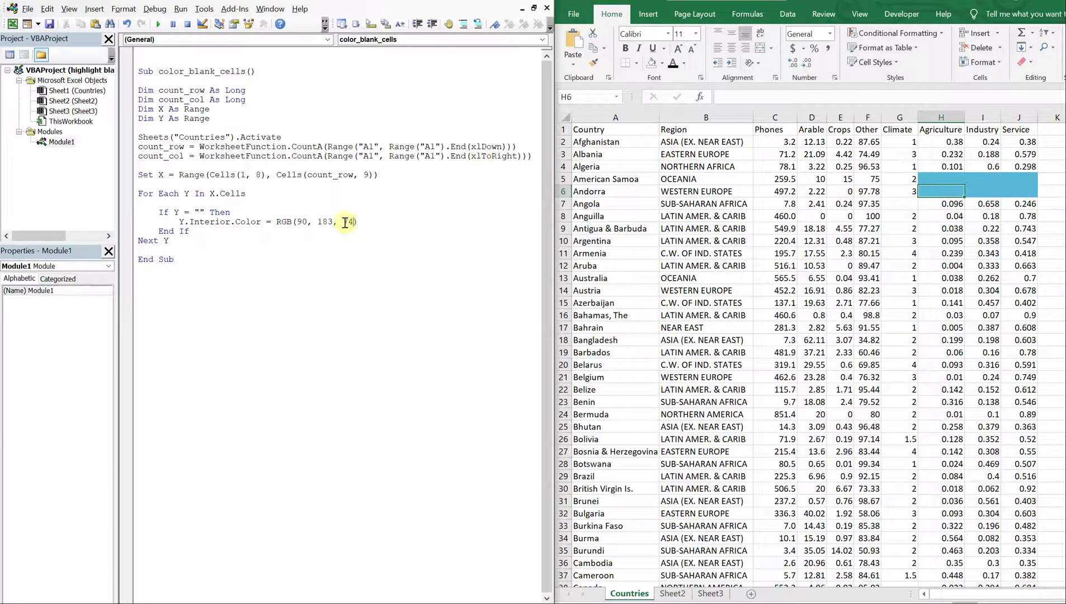
pyautogui.click(305, 221)
pyautogui.press('BackSpace')
pyautogui.press('BackSpace')
pyautogui.write('232')
pyautogui.doubleClick(335, 220)
pyautogui.write('157')
pyautogui.click(264, 250)
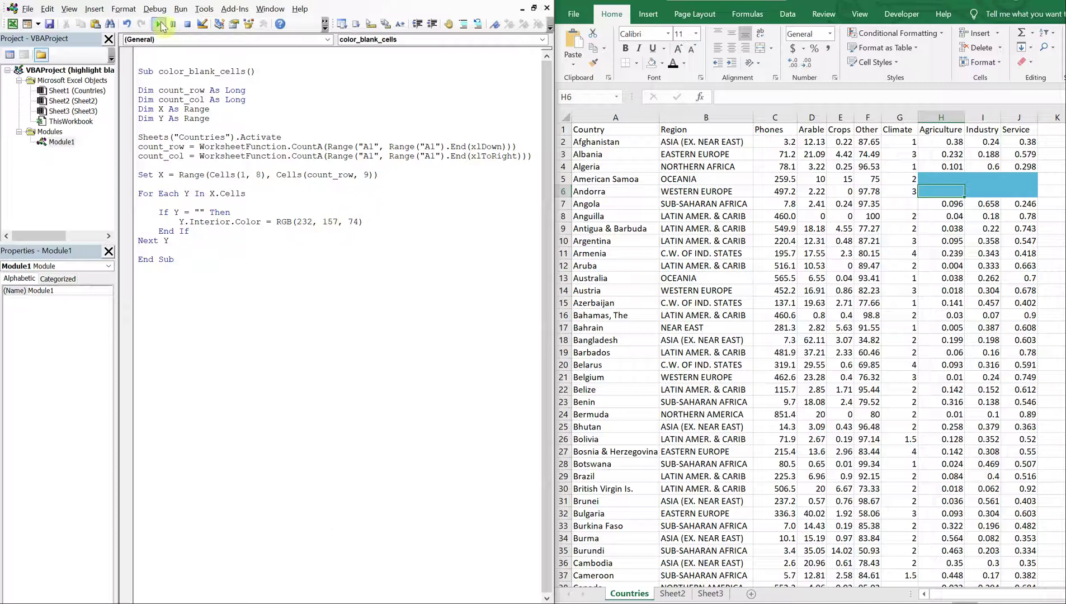
pyautogui.click(158, 24)
pyautogui.scroll(-15, 948, 268)
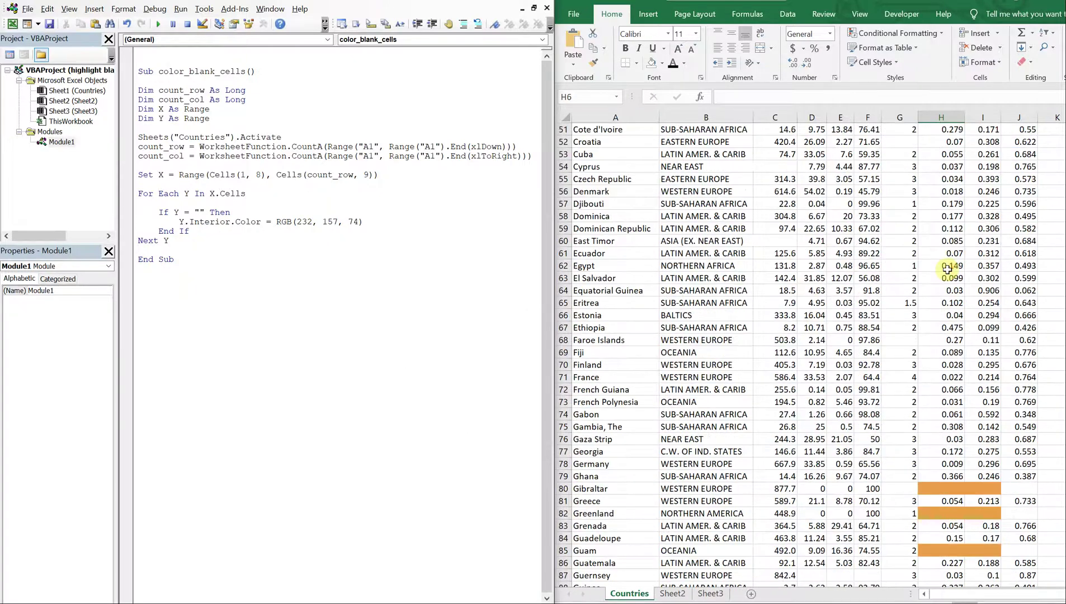
pyautogui.scroll(-10, 948, 274)
pyautogui.scroll(-13, 948, 278)
pyautogui.scroll(-13, 948, 283)
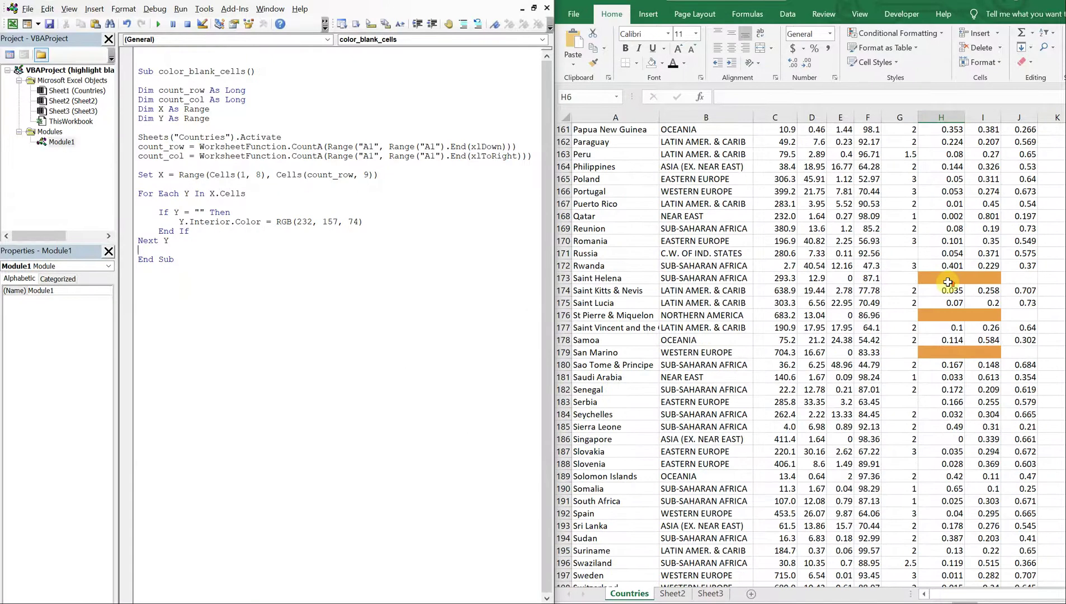
pyautogui.scroll(-20, 948, 283)
pyautogui.scroll(20, 948, 275)
pyautogui.scroll(20, 937, 270)
pyautogui.scroll(12, 926, 268)
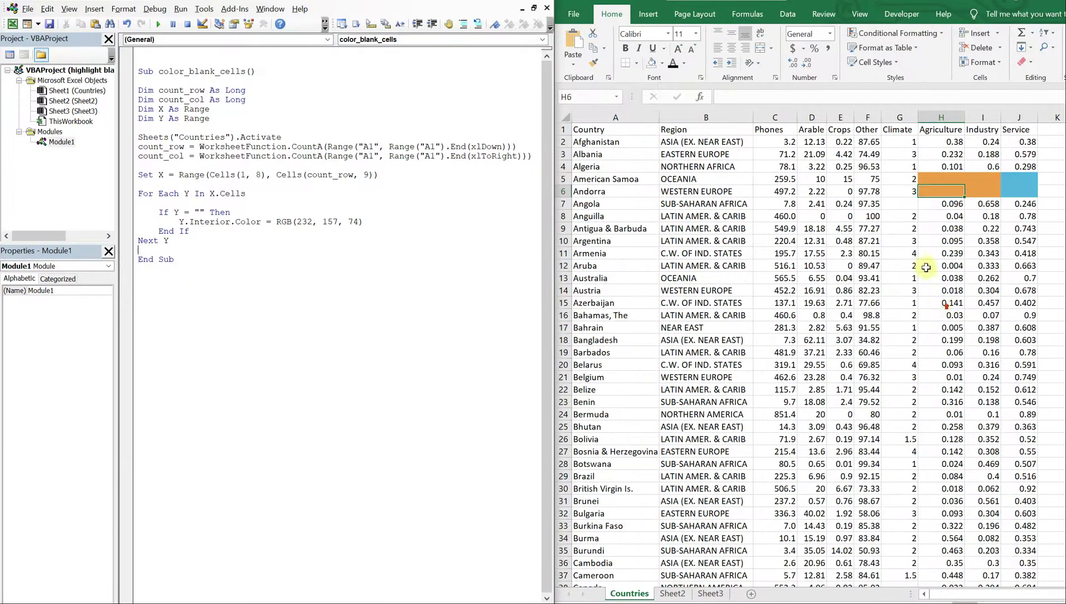
pyautogui.click(931, 243)
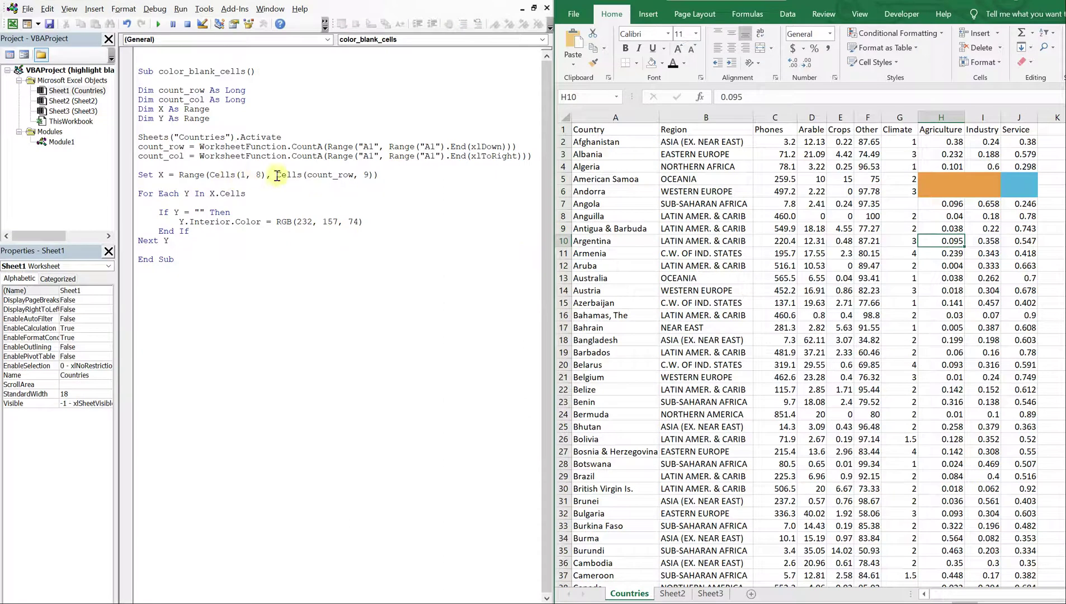
# Widen Set X to Range(Cells(1, 1), Cells(count_row, count_col)).
pyautogui.click(600, 136)
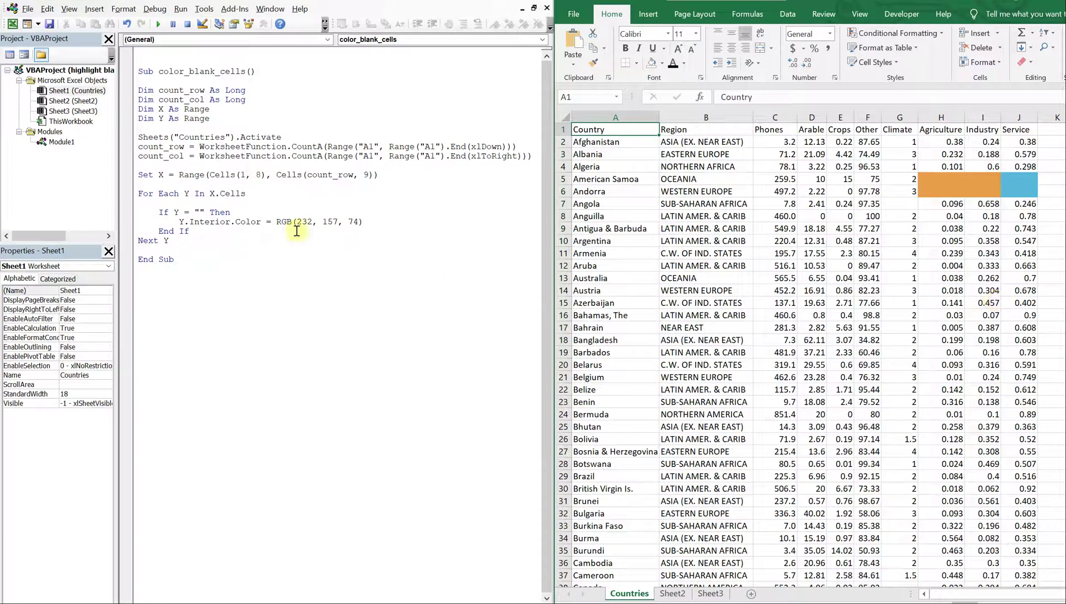
pyautogui.click(262, 175)
pyautogui.write('1')
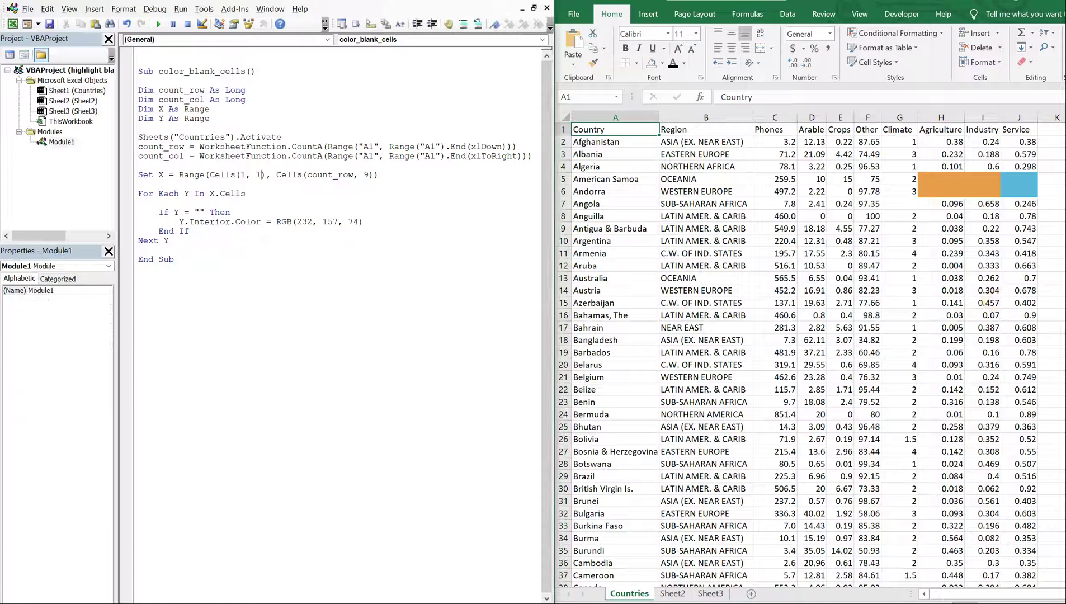
pyautogui.click(645, 125)
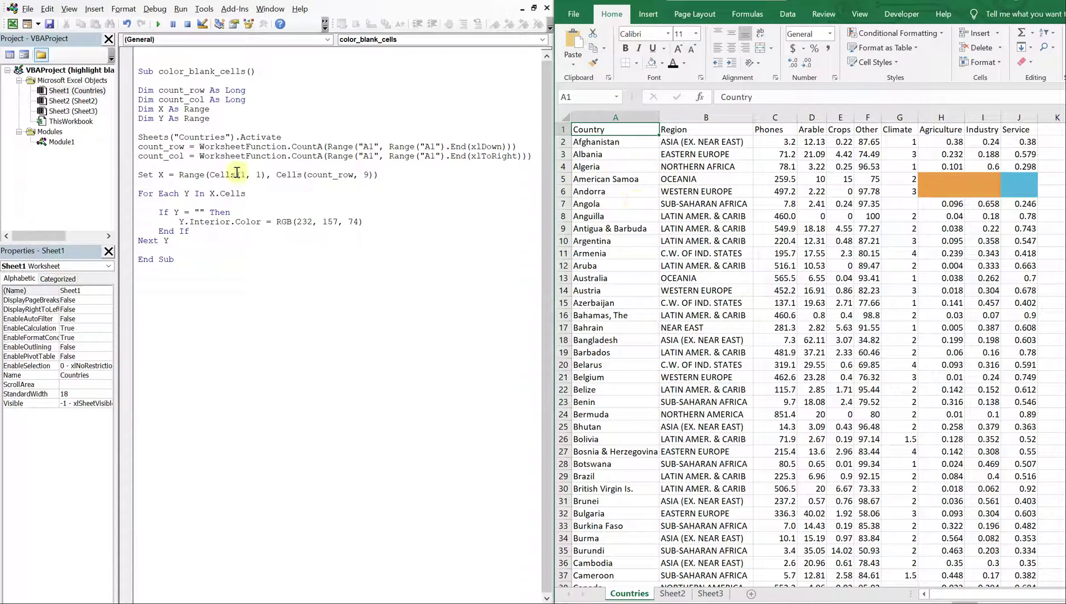
pyautogui.click(366, 174)
pyautogui.write('count_col')
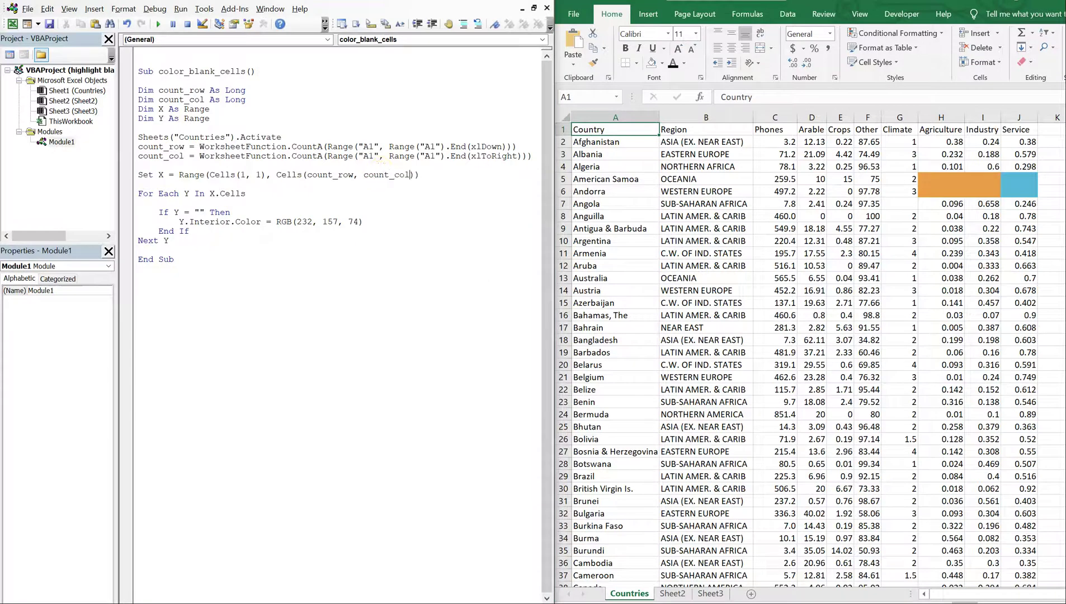
pyautogui.click(764, 203)
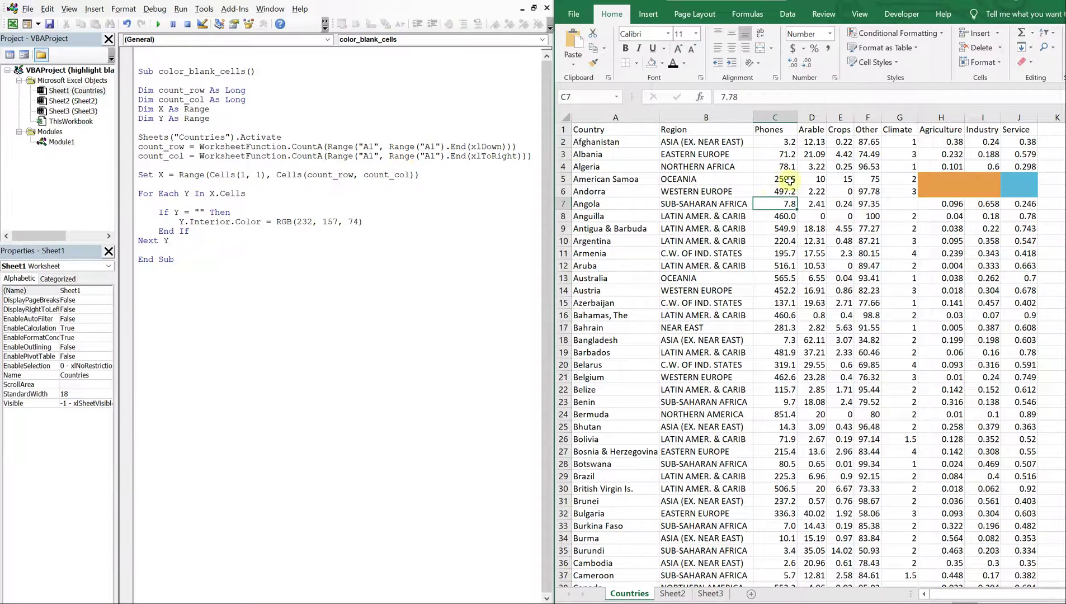
pyautogui.click(808, 179)
# Change the fill colour to RGB(255, 0, 0).
pyautogui.click(307, 220)
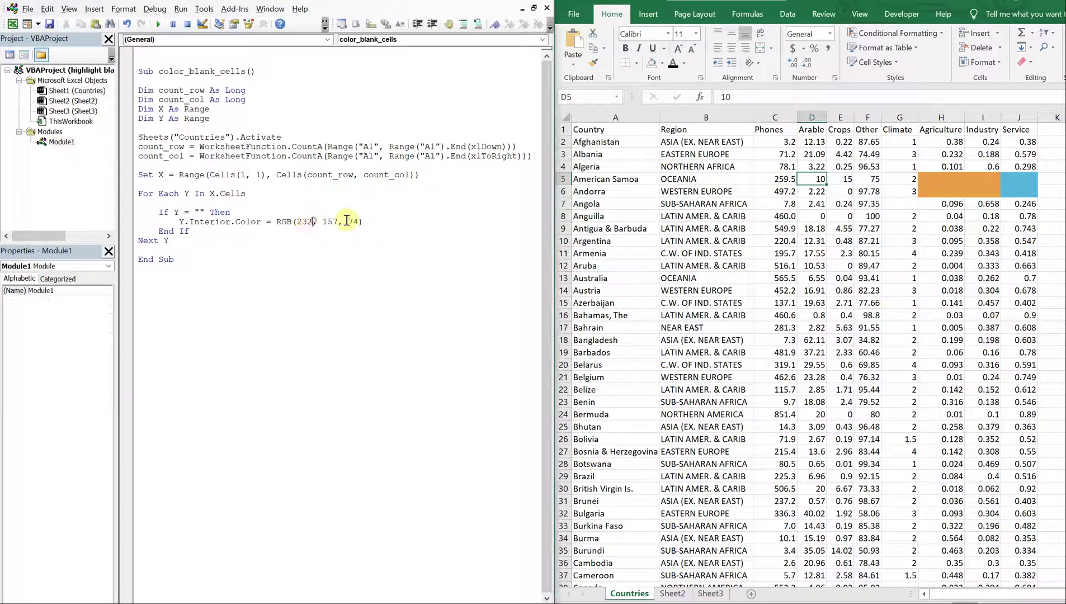
pyautogui.write('5')
pyautogui.press('BackSpace')
pyautogui.press('BackSpace')
pyautogui.press('BackSpace')
pyautogui.press('BackSpace')
pyautogui.write('0, ')
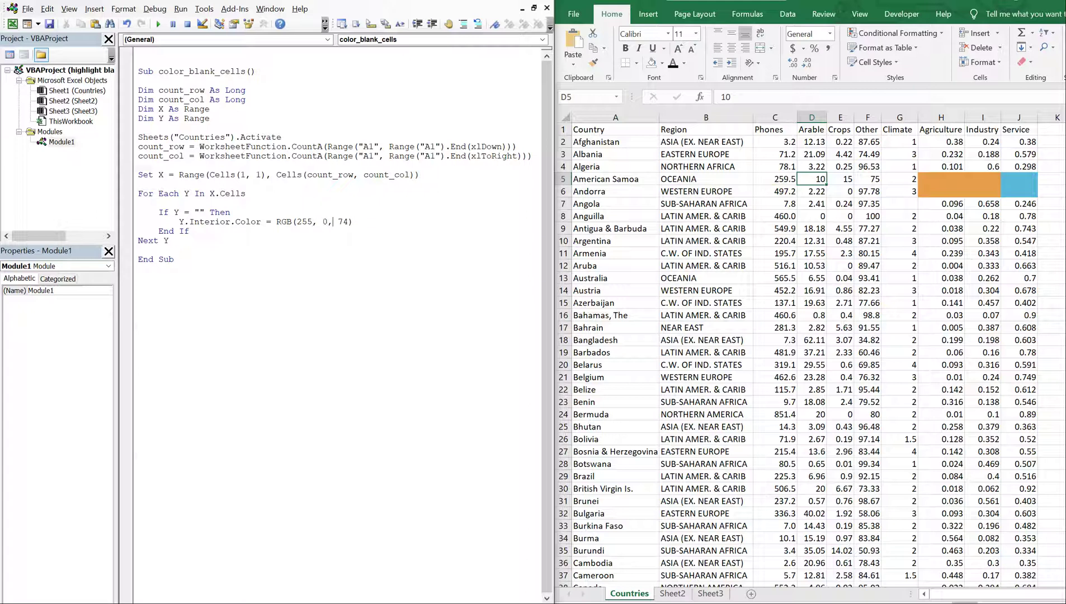
pyautogui.write('0')
pyautogui.click(783, 241)
# Run color_blank_cells and confirm blank Countries cells down to Turkmenistan are filled red.
pyautogui.click(158, 24)
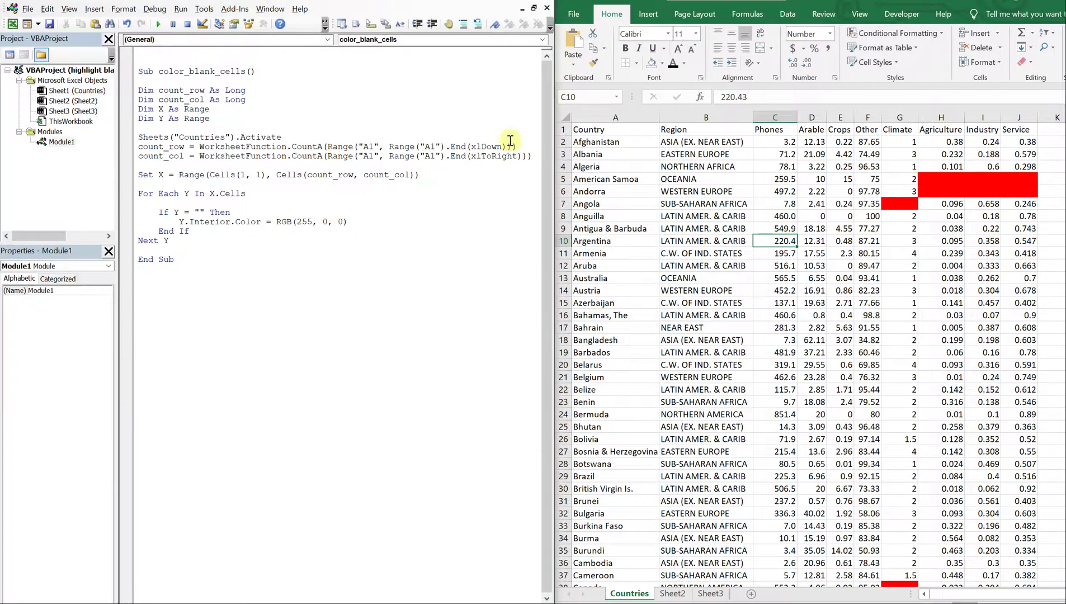
pyautogui.click(939, 190)
pyautogui.scroll(-10, 898, 240)
pyautogui.scroll(-10, 891, 241)
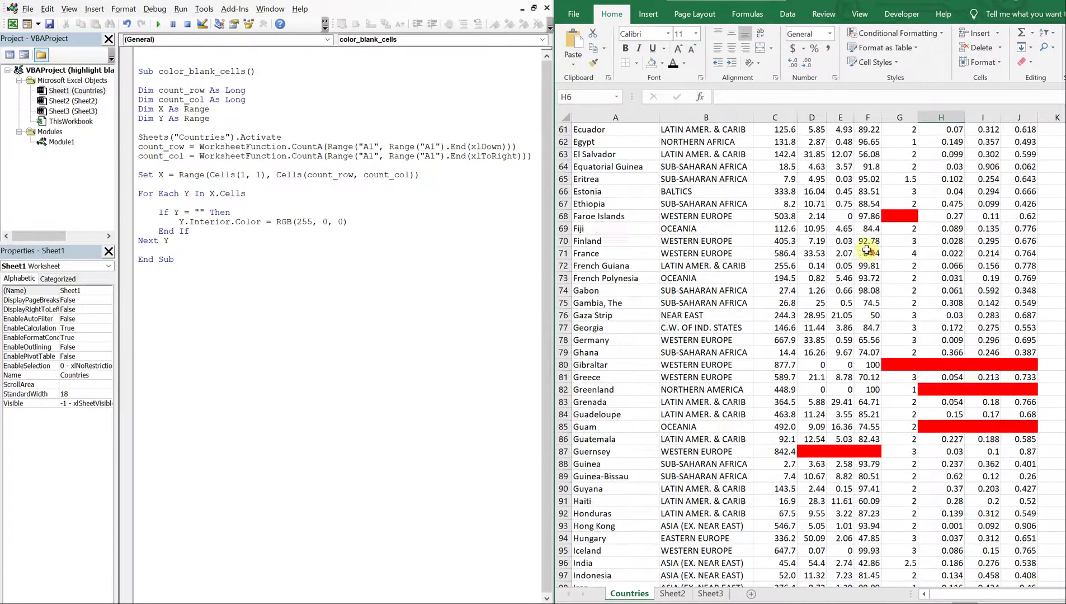
pyautogui.scroll(-17, 879, 244)
pyautogui.scroll(-7, 867, 248)
pyautogui.scroll(-13, 867, 248)
pyautogui.scroll(-1, 866, 249)
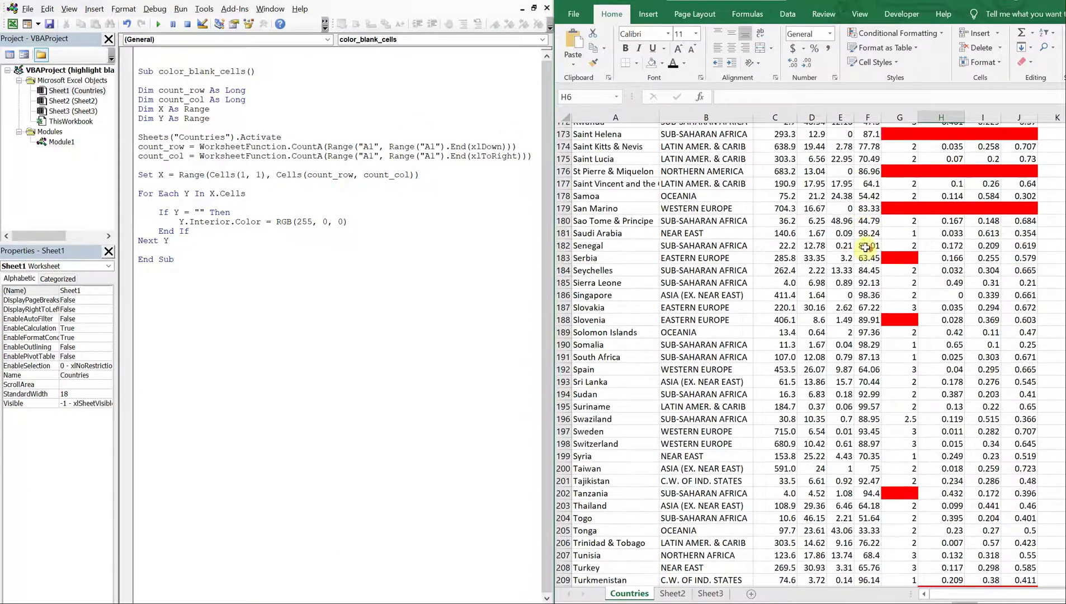
pyautogui.scroll(-20, 866, 250)
pyautogui.scroll(10, 866, 251)
pyautogui.scroll(4, 866, 251)
pyautogui.scroll(13, 858, 256)
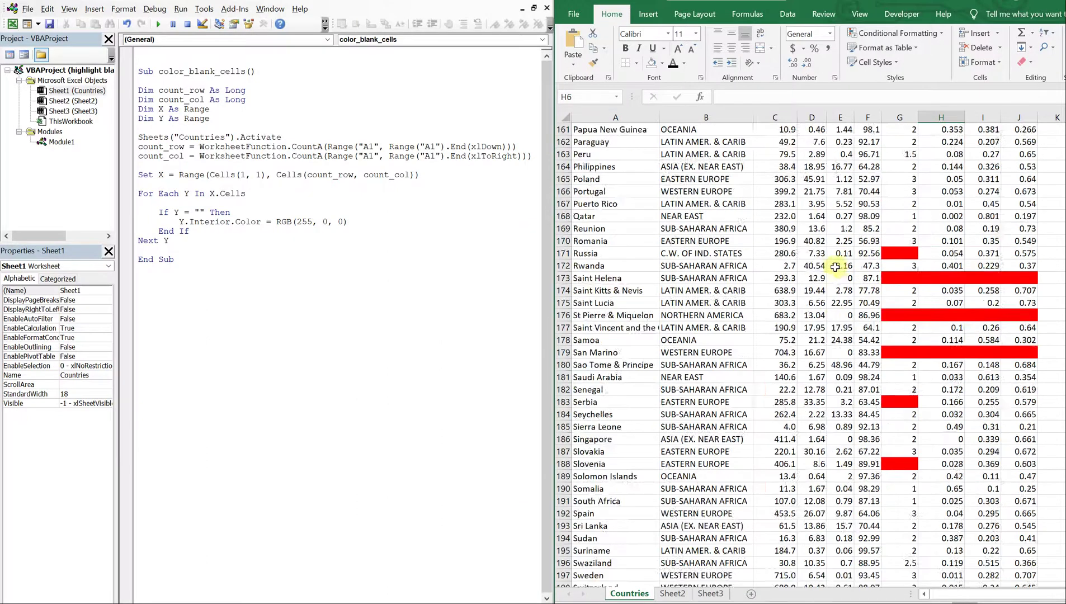
pyautogui.scroll(16, 841, 262)
pyautogui.scroll(20, 829, 268)
pyautogui.scroll(13, 831, 266)
pyautogui.scroll(4, 828, 266)
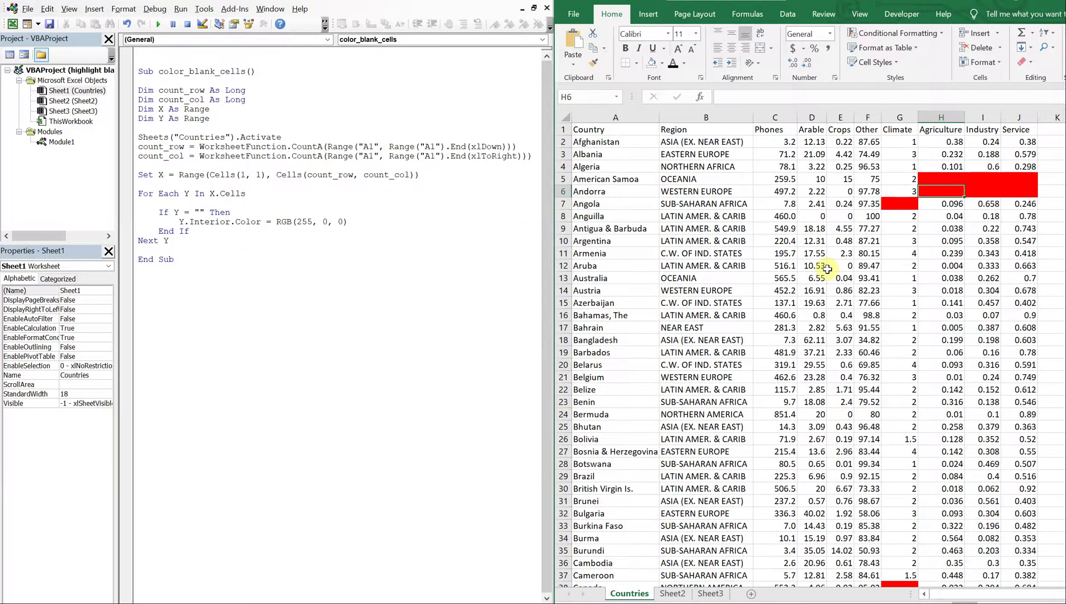
pyautogui.click(791, 241)
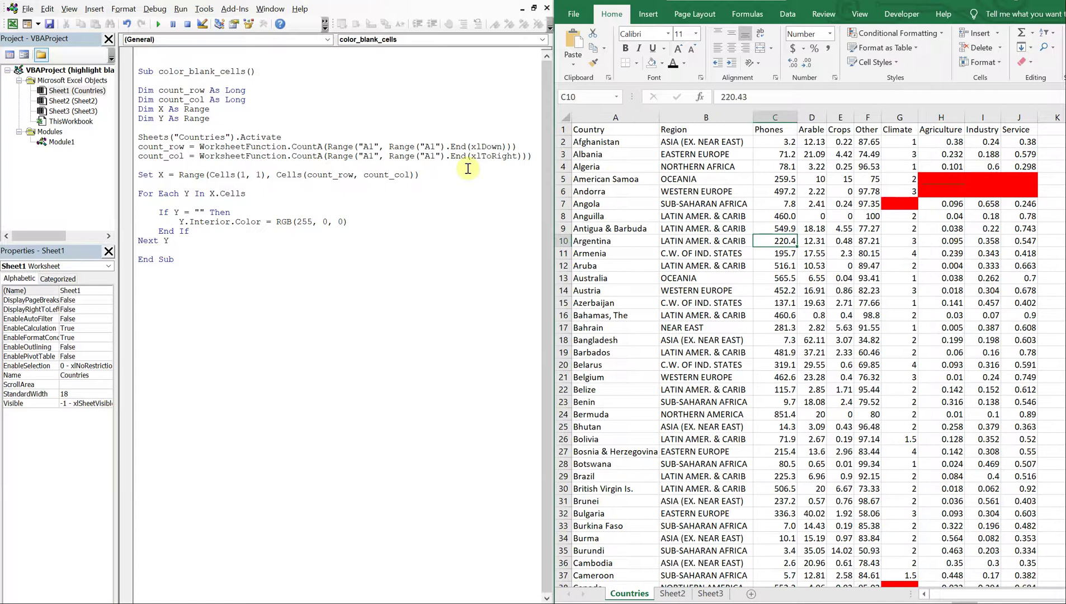